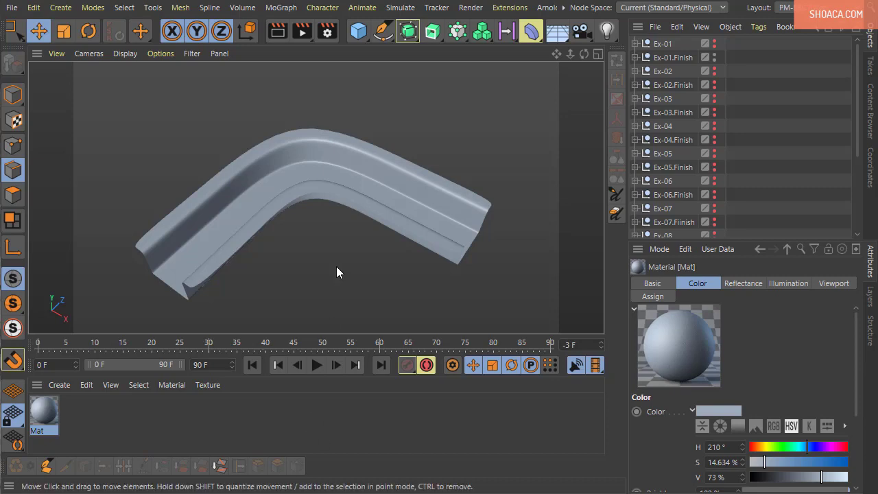
Hide the Ex-01.Finish object and make the flat Ex-01 object visible in the viewport.
alt+drag(336, 268, 349, 230)
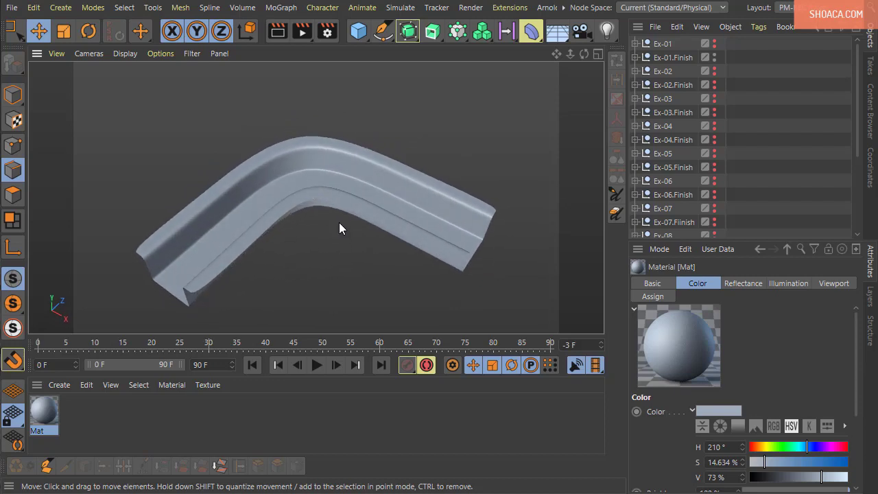
alt+drag(335, 263, 368, 254)
click(714, 55)
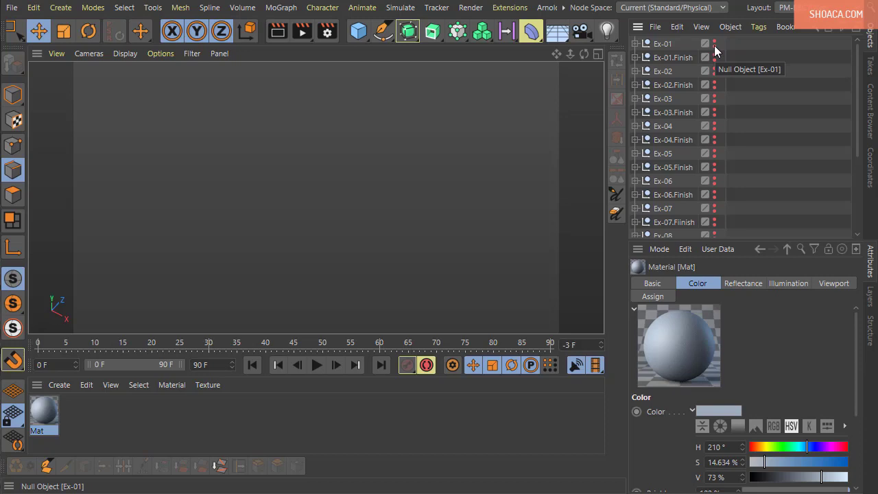
click(714, 44)
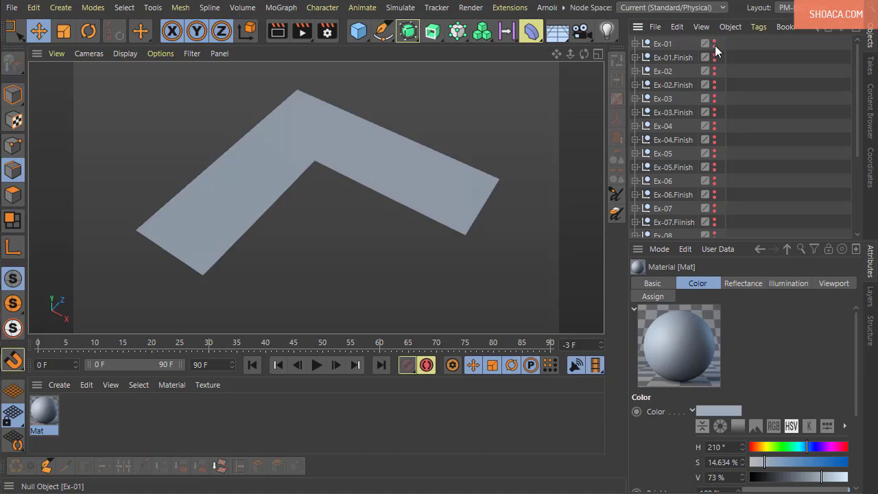
click(714, 44)
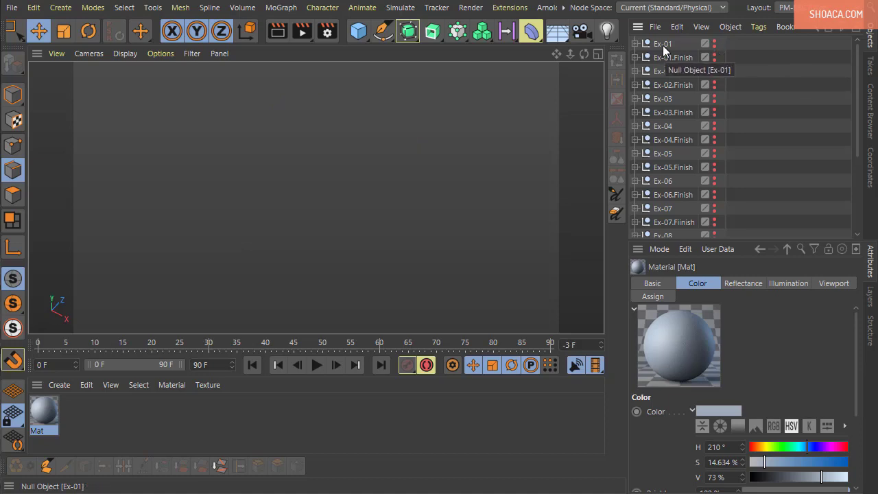
click(715, 43)
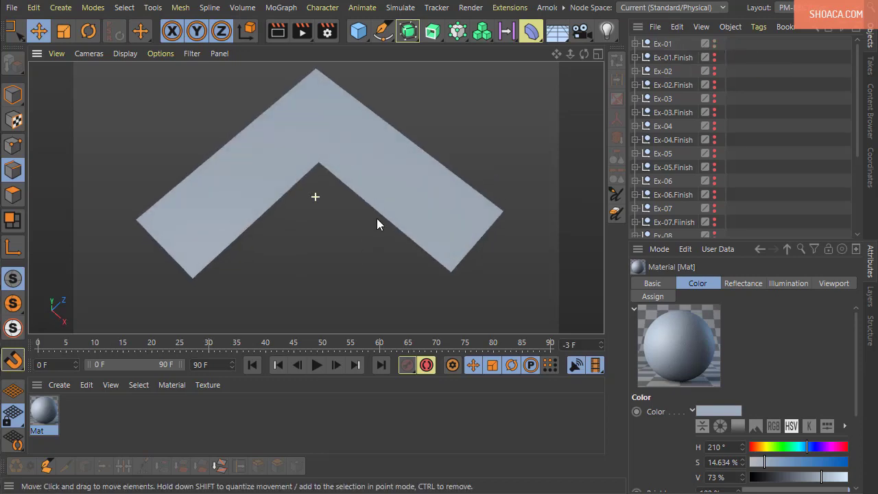
alt+drag(364, 267, 327, 276)
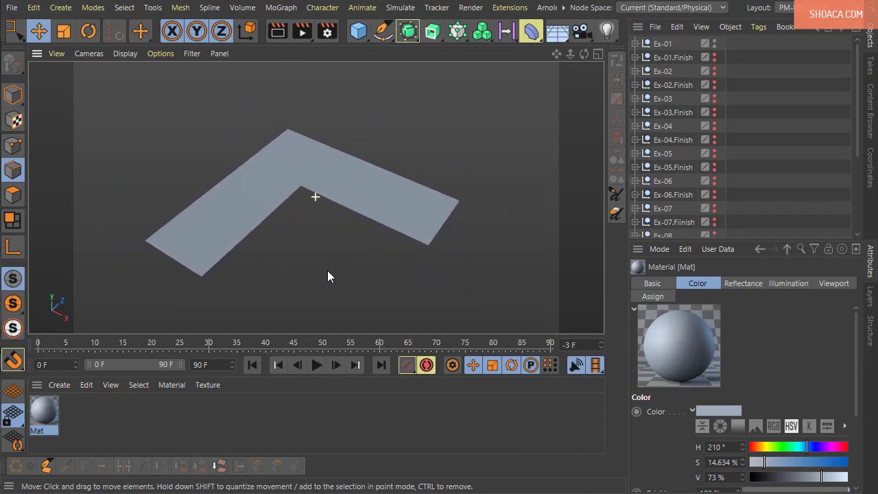
Show the flat shape in an enlarged top view and select the L-Shape polygon object inside Ex-01.
middle_click(363, 239)
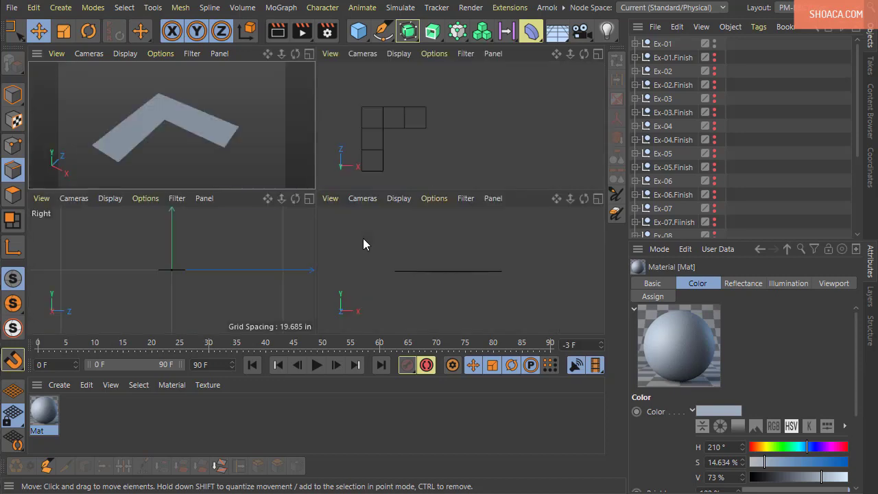
middle_click(417, 136)
alt+middle_drag(197, 211, 335, 201)
scroll(319, 212, up, 5)
scroll(329, 209, down, 2)
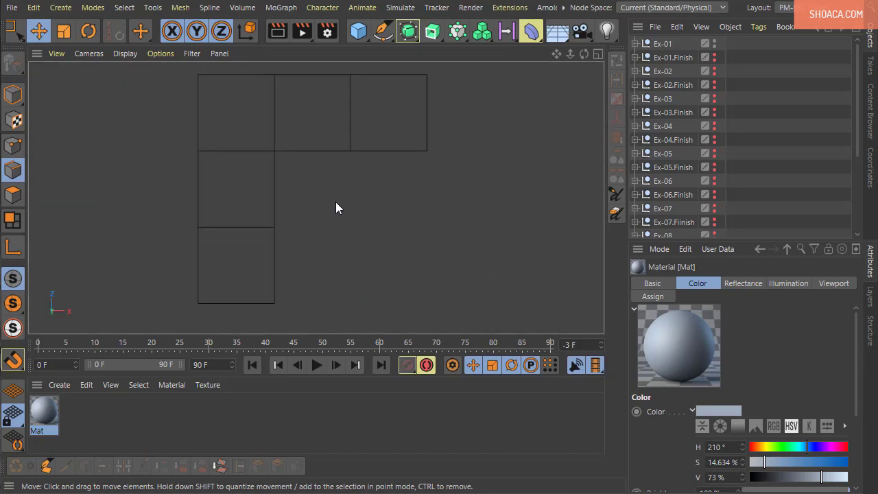
click(635, 43)
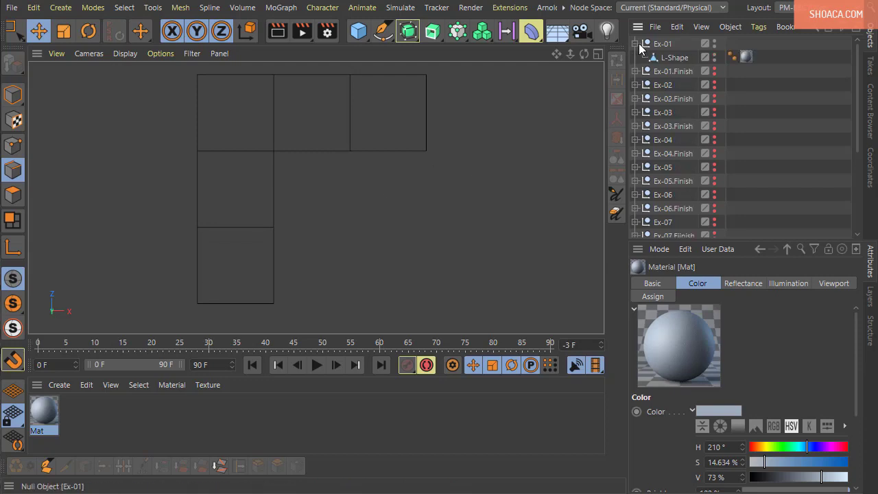
click(666, 60)
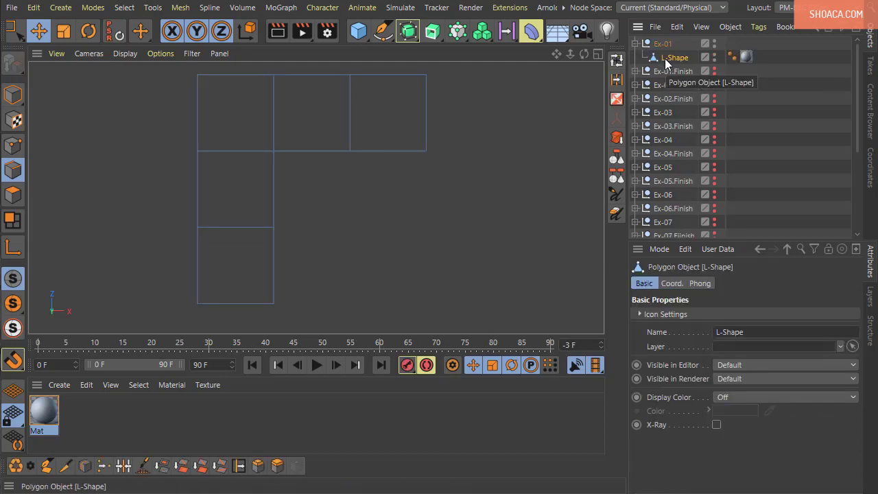
Select individual polygons of the L-Shape along its two arms in polygon mode, and clear the selection.
click(21, 197)
click(245, 270)
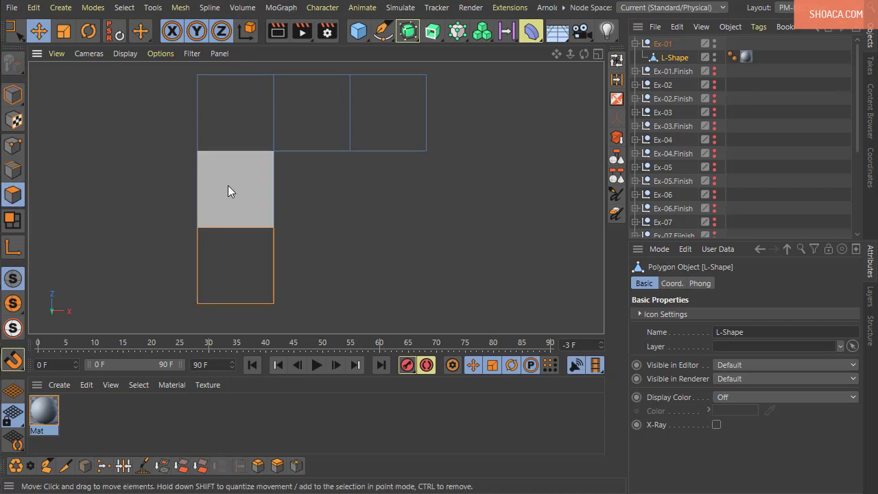
click(228, 185)
click(313, 111)
click(407, 108)
click(384, 304)
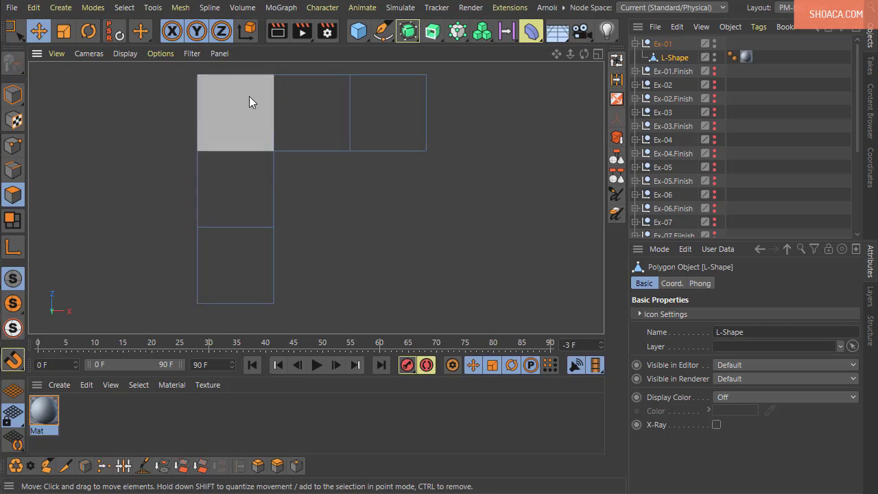
Paint a doodle arrow from the L-Shape's lower end around the corner and past its upper arm, and disable the doodle object.
click(616, 194)
mouse_move(238, 296)
mouse_down()
mouse_move(225, 154)
mouse_move(360, 101)
mouse_move(470, 91)
mouse_up()
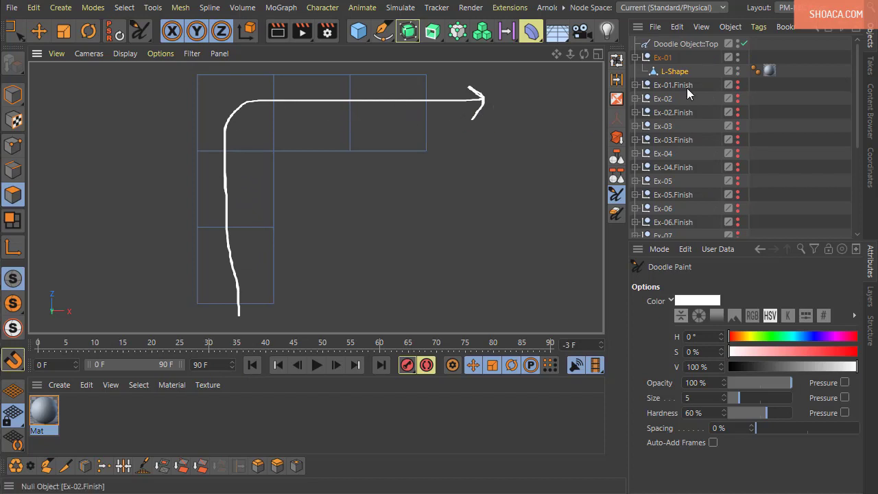
click(744, 43)
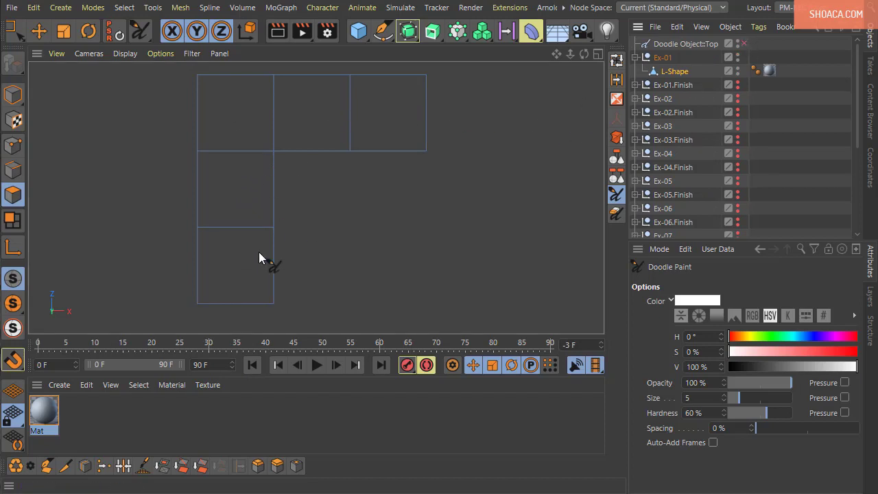
Switch to edge mode and select the horizontal edges of the L-Shape's vertical arm one at a time, from the lowest to the highest.
click(12, 169)
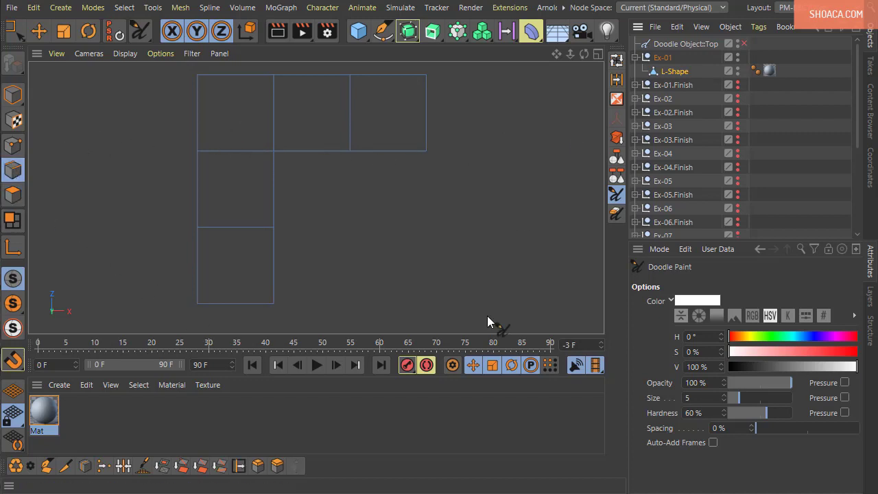
click(619, 80)
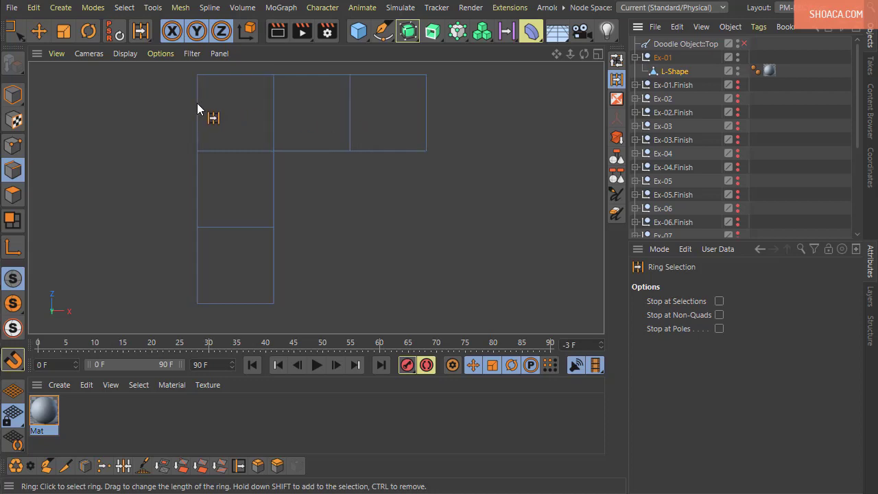
click(38, 31)
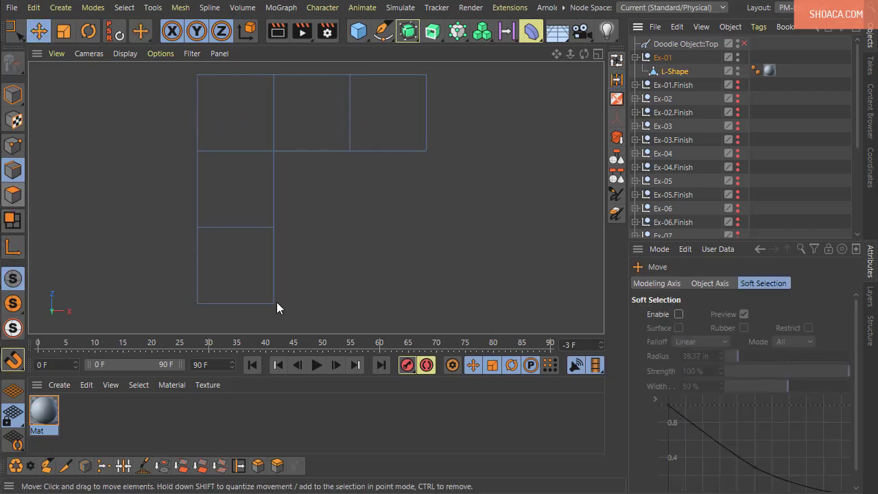
click(243, 303)
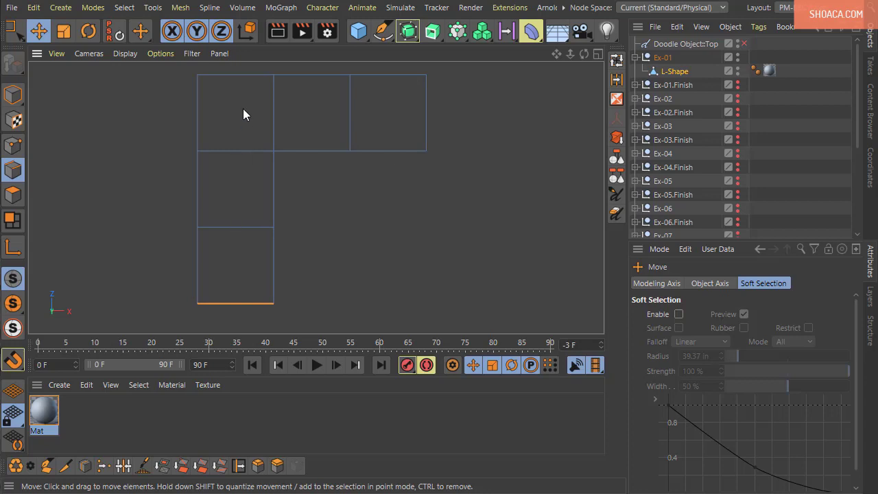
click(232, 226)
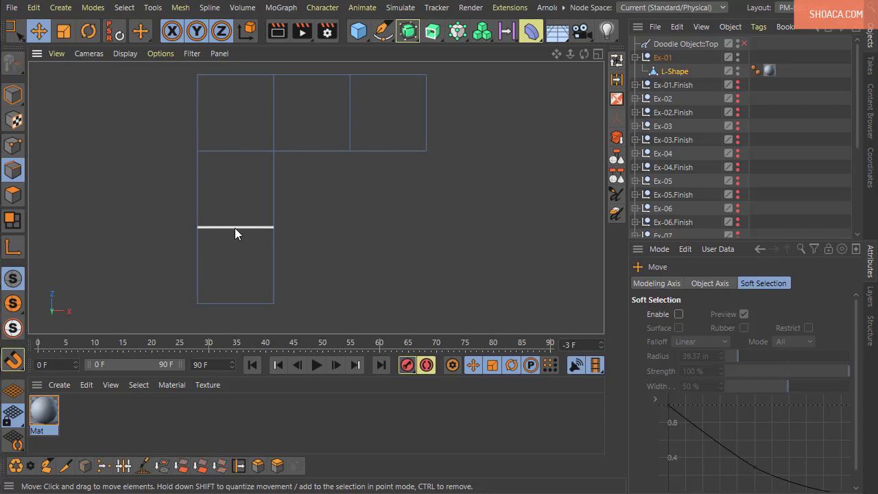
click(236, 151)
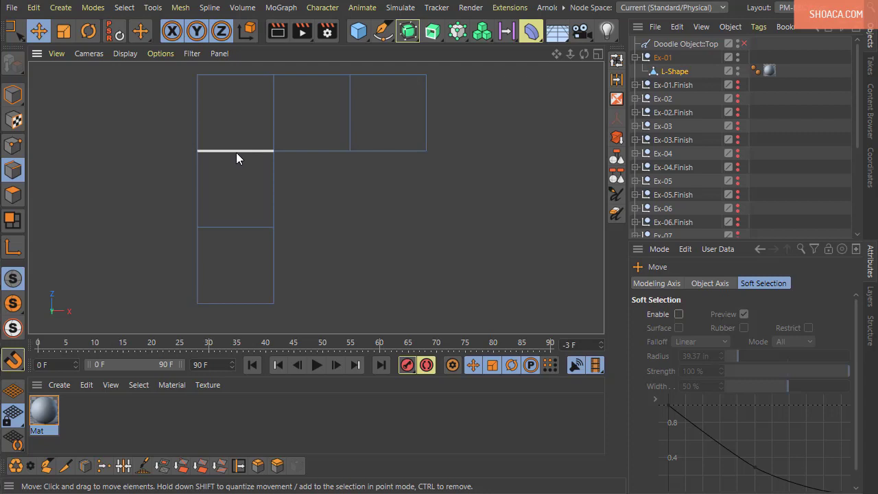
click(229, 73)
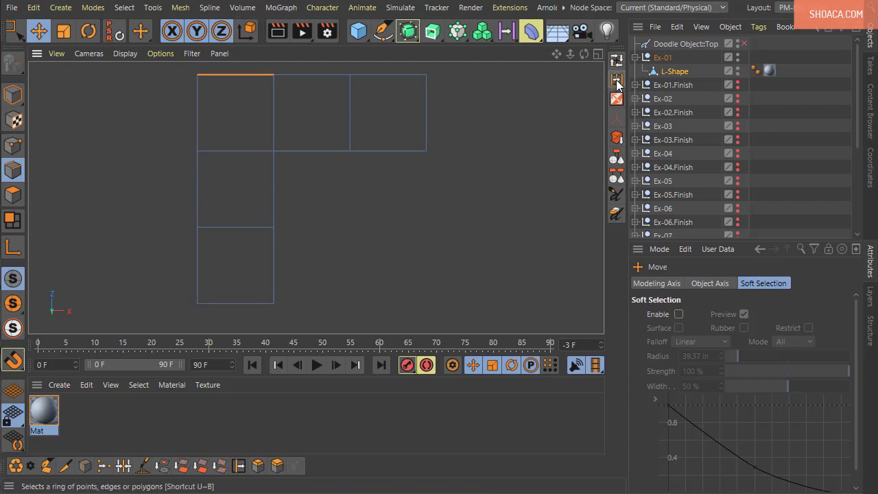
Select all horizontal edges of the L-Shape's vertical arm with Ring Selection, and check where that command is listed.
click(616, 79)
click(245, 302)
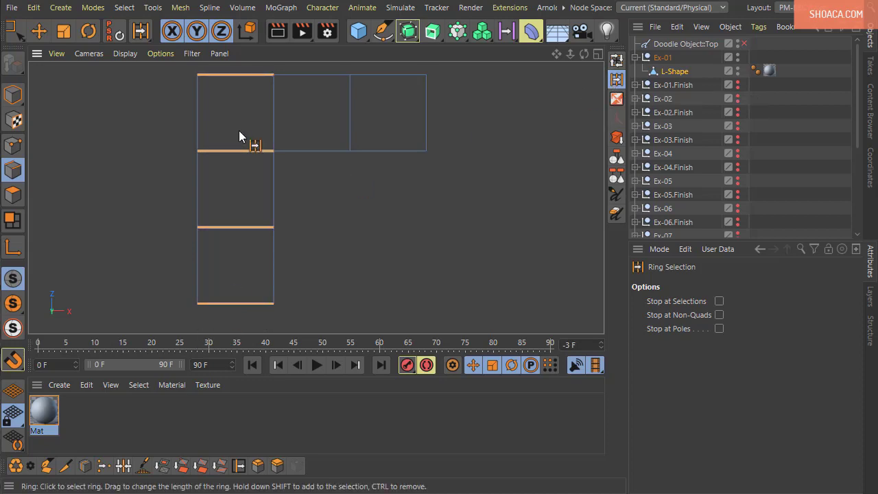
click(124, 7)
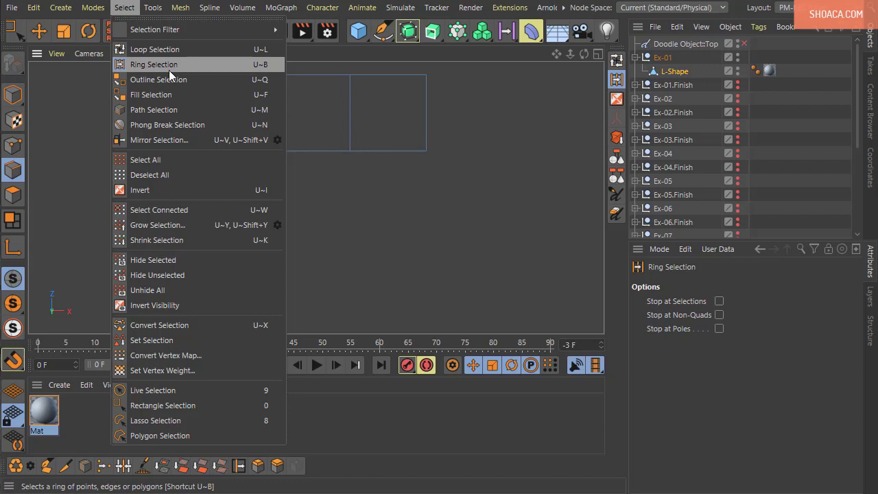
click(621, 257)
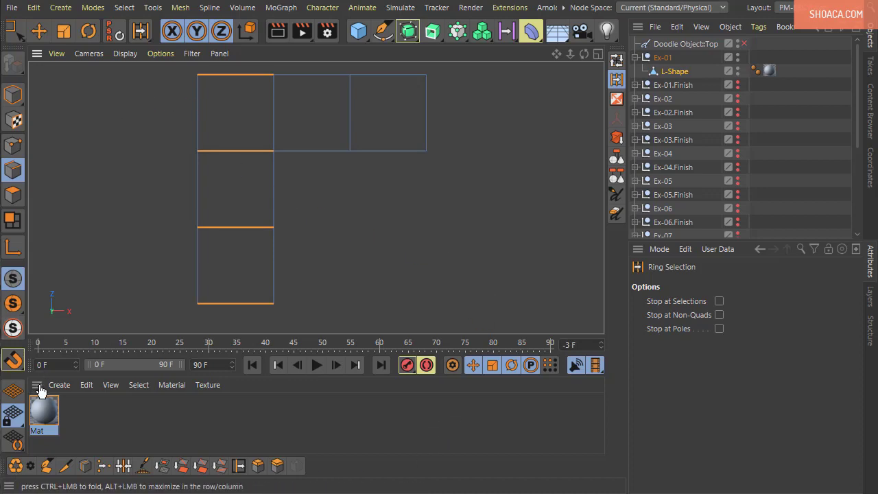
Create a new empty icon palette, make it taller and place it beside the L-Shape in the viewport.
click(38, 55)
click(79, 180)
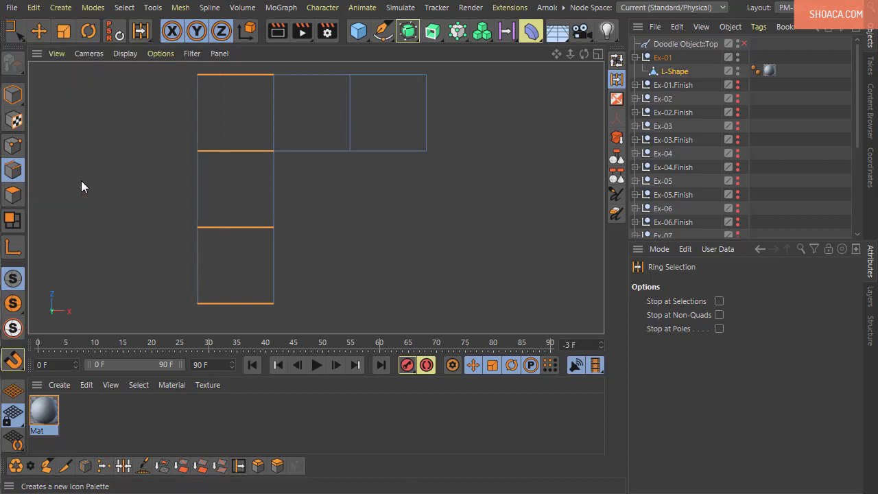
drag(284, 211, 462, 199)
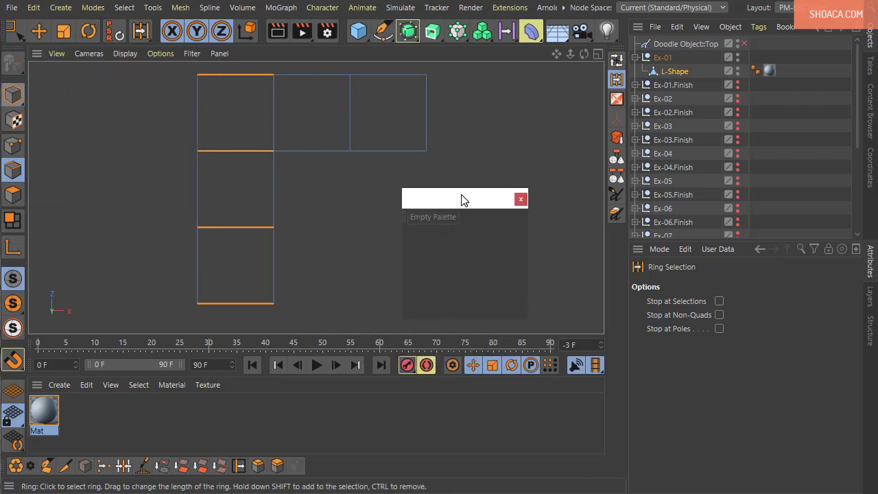
drag(469, 319, 471, 374)
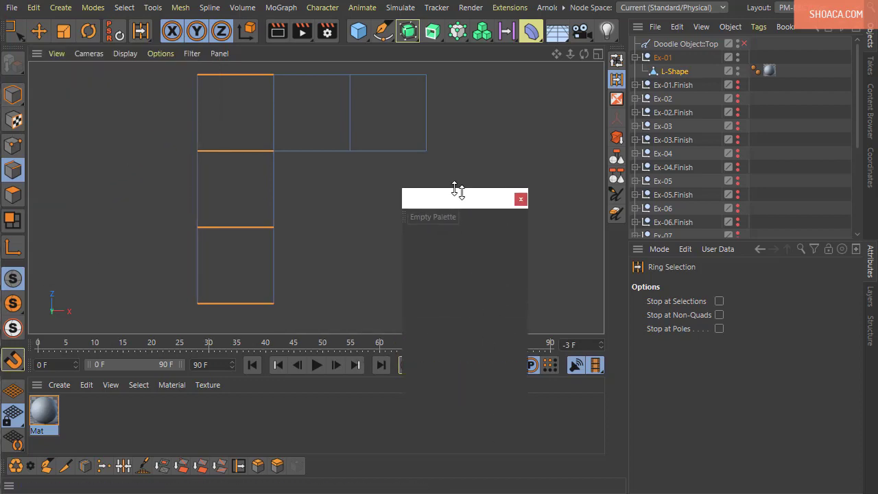
drag(457, 191, 511, 111)
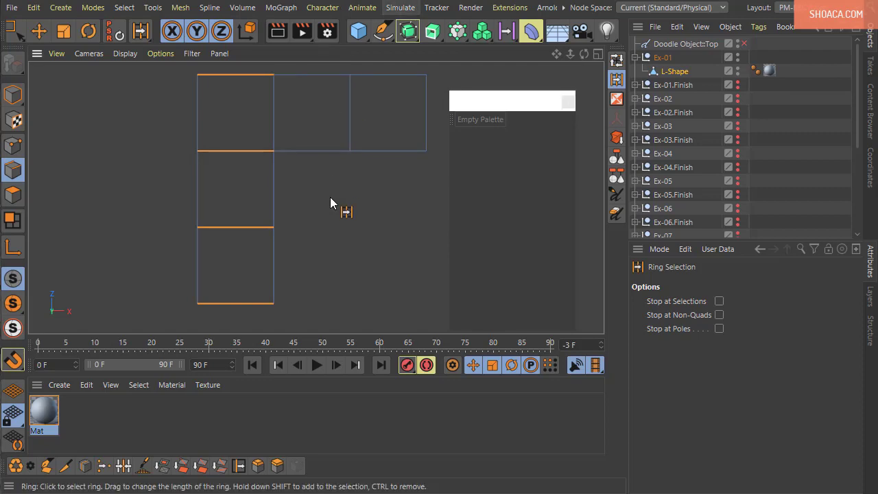
Find the Loop Selection and Ring Selection commands in the Commander and add both to the new palette.
key(shift+c)
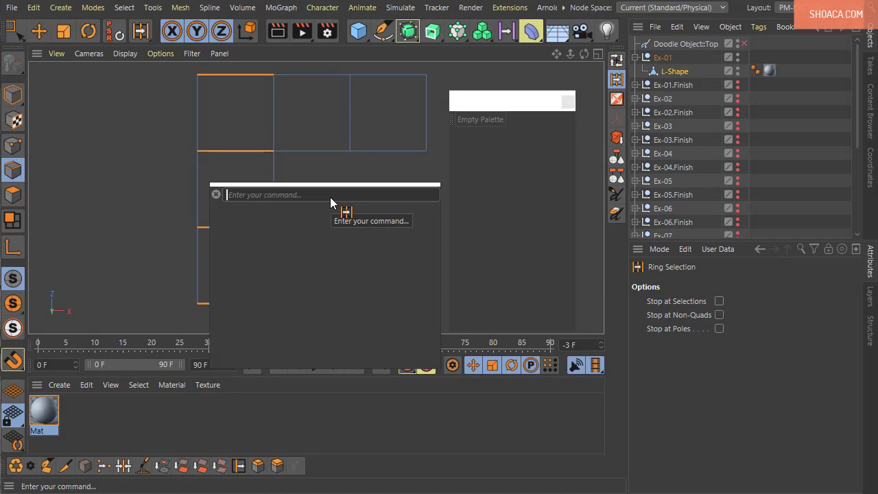
text(loop)
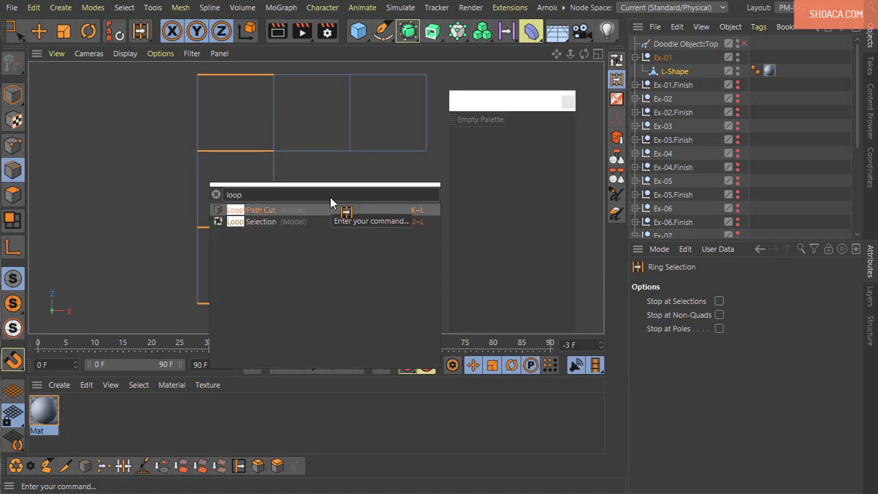
drag(217, 225, 508, 122)
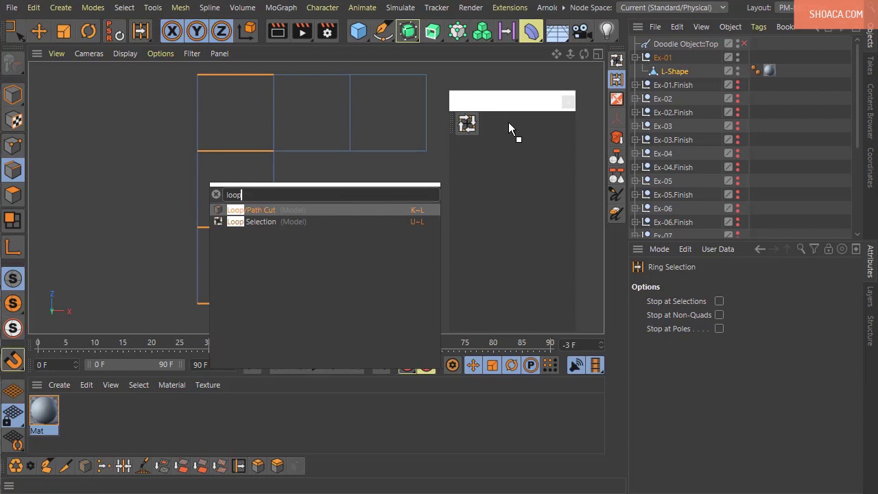
drag(251, 196, 212, 198)
text(ring)
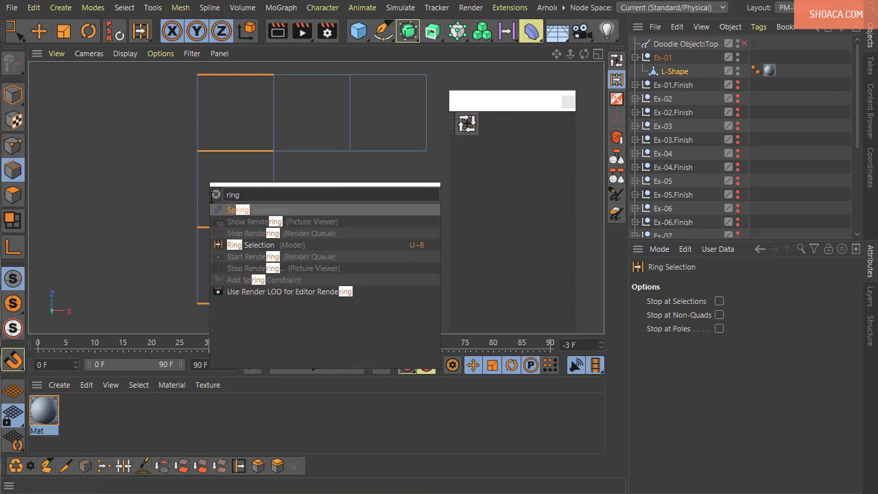
drag(233, 245, 482, 128)
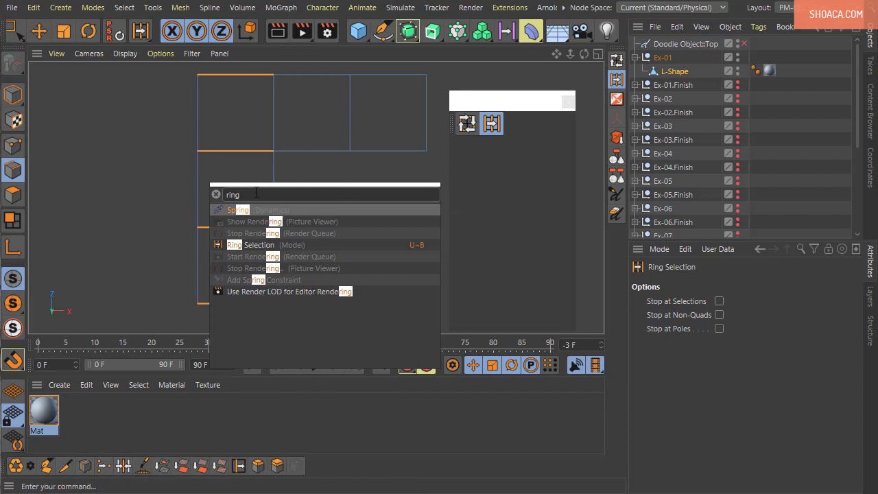
Search the Commander for "loop" and add the Loop/Path Cut command to the palette.
drag(256, 192, 180, 190)
text(loop)
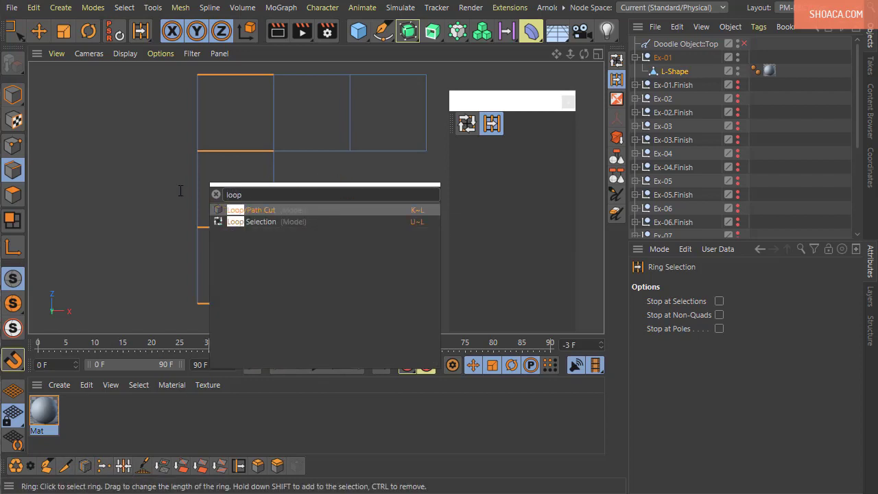
drag(258, 218, 513, 127)
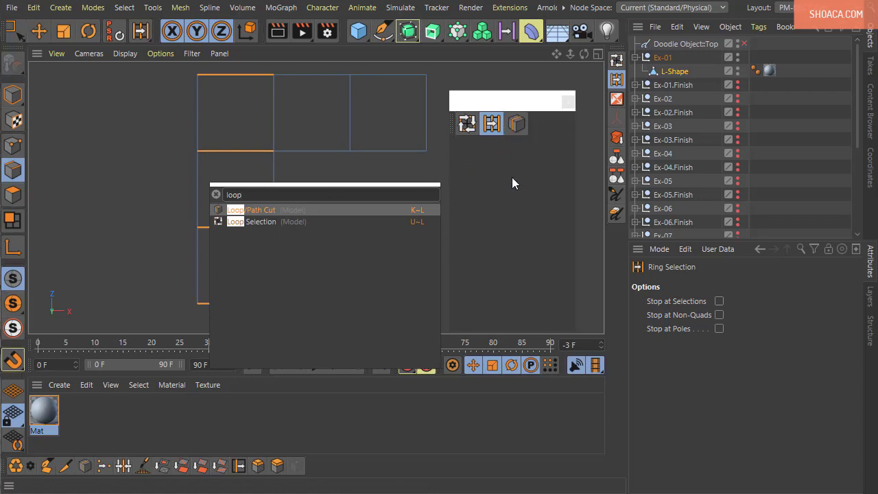
Try to dock the new loop, ring and cut palette beside the viewport, and close the floating palette.
drag(453, 125, 609, 243)
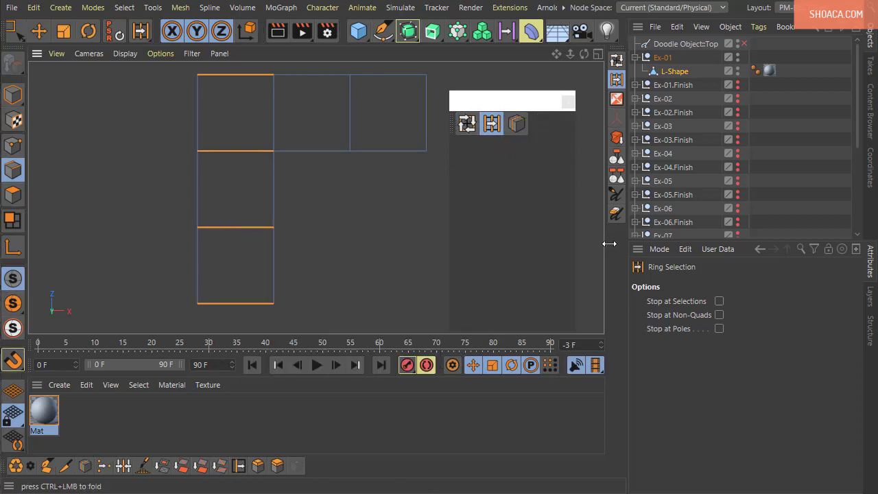
drag(455, 126, 558, 57)
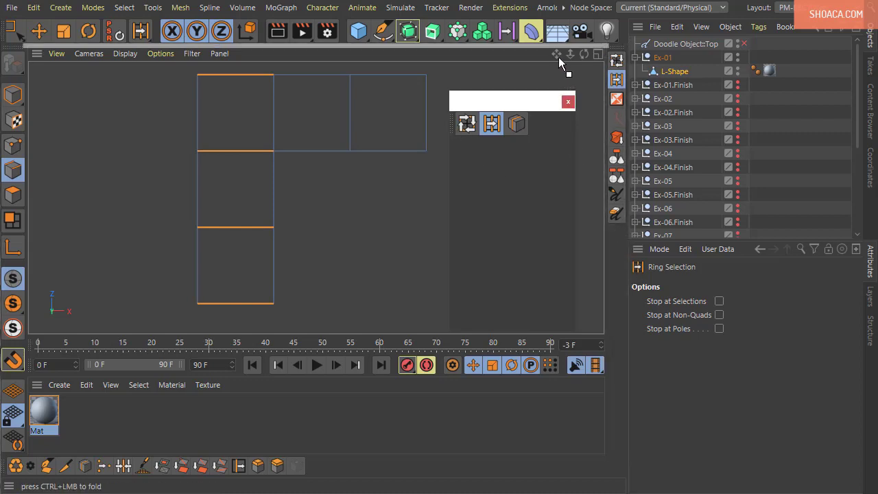
drag(406, 45, 563, 111)
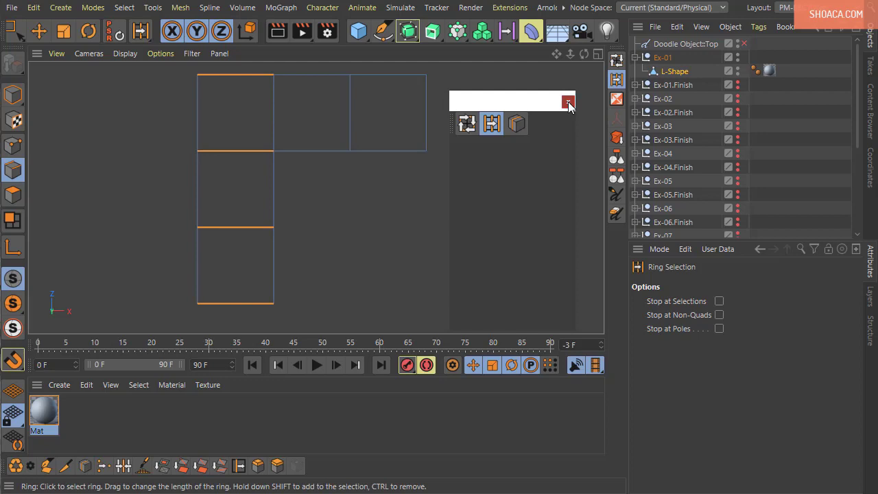
click(568, 102)
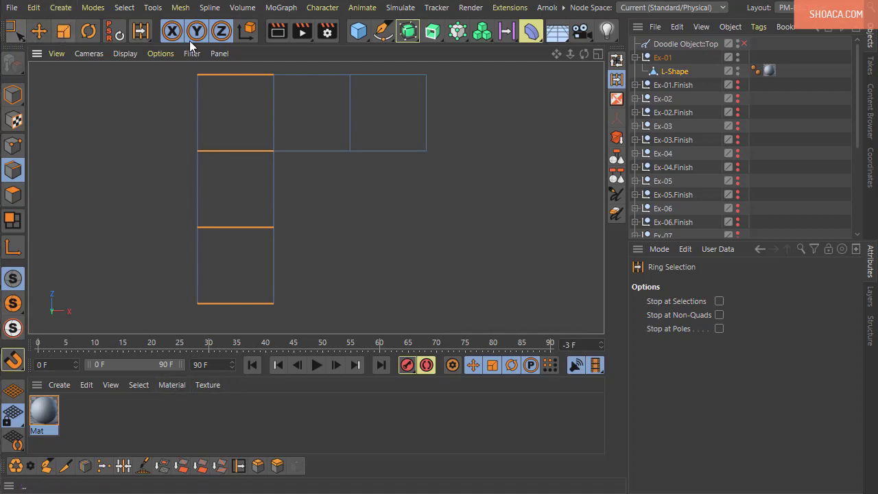
Switch to Live Selection, sweep over the horizontal edges of the L-Shape's vertical arm, and clear the selection.
drag(157, 32, 205, 36)
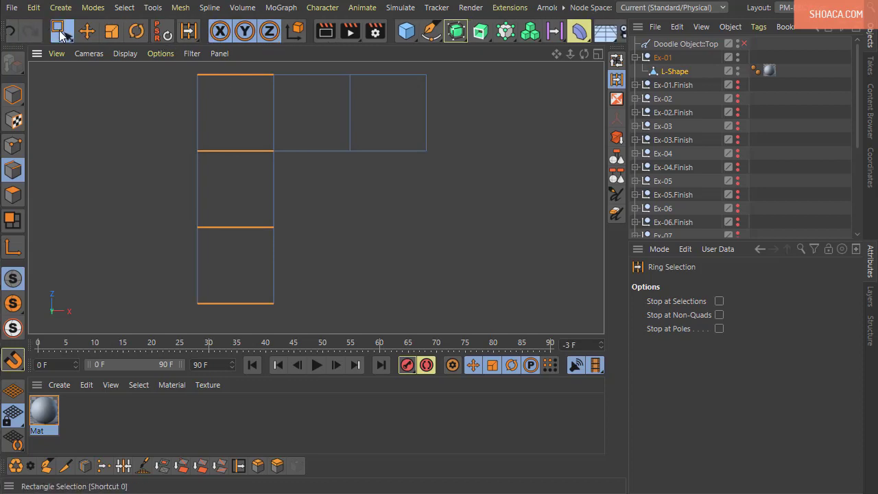
drag(60, 30, 89, 53)
drag(233, 309, 230, 150)
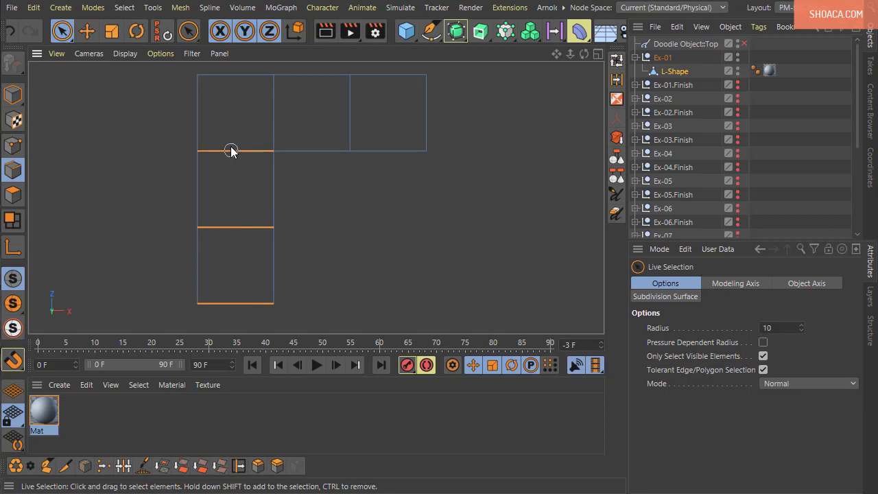
click(474, 108)
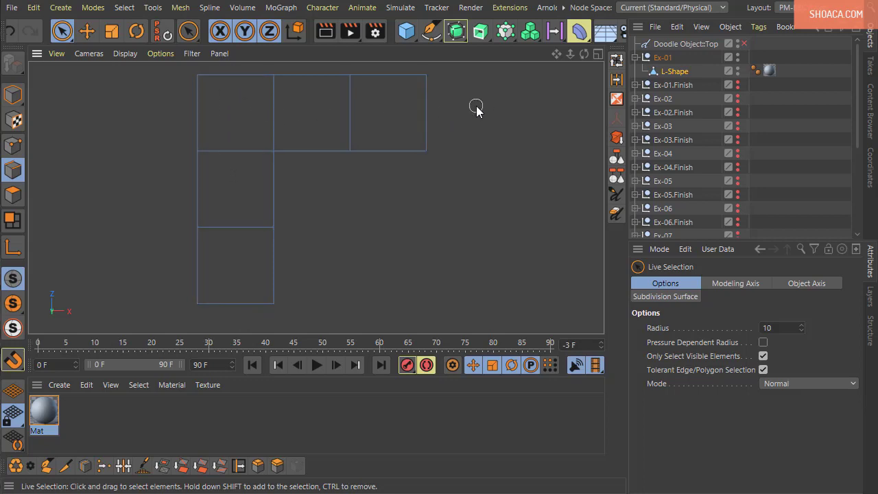
Live-select the vertical edges of the L-Shape's horizontal arm, and the horizontal edges of its vertical arm.
click(424, 107)
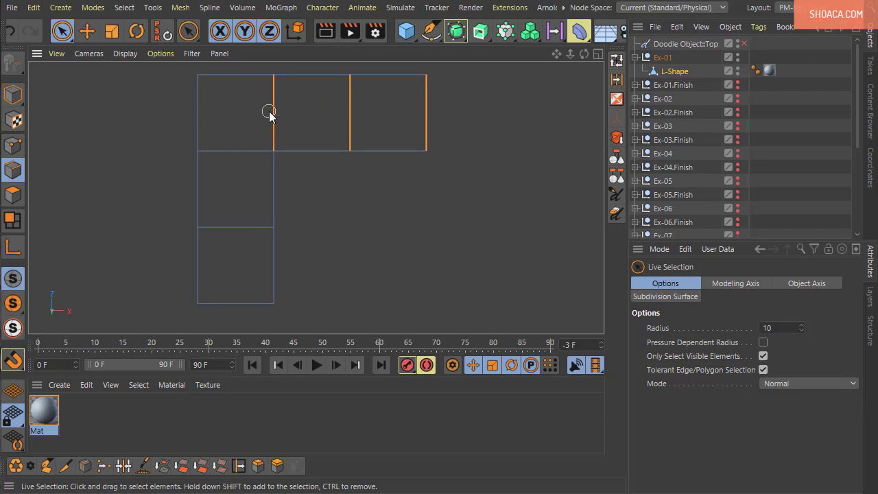
shift+click(199, 112)
drag(225, 320, 218, 83)
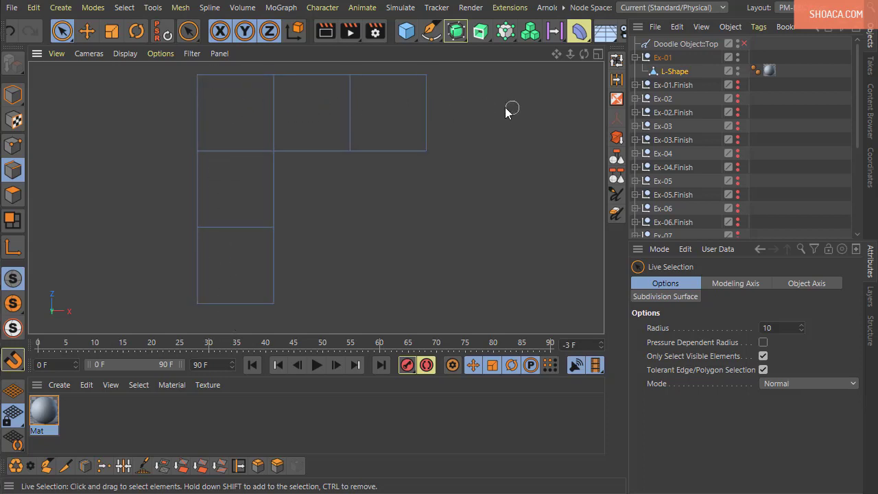
drag(506, 112, 175, 99)
mouse_move(230, 316)
mouse_down()
mouse_move(228, 73)
mouse_move(281, 200)
mouse_up()
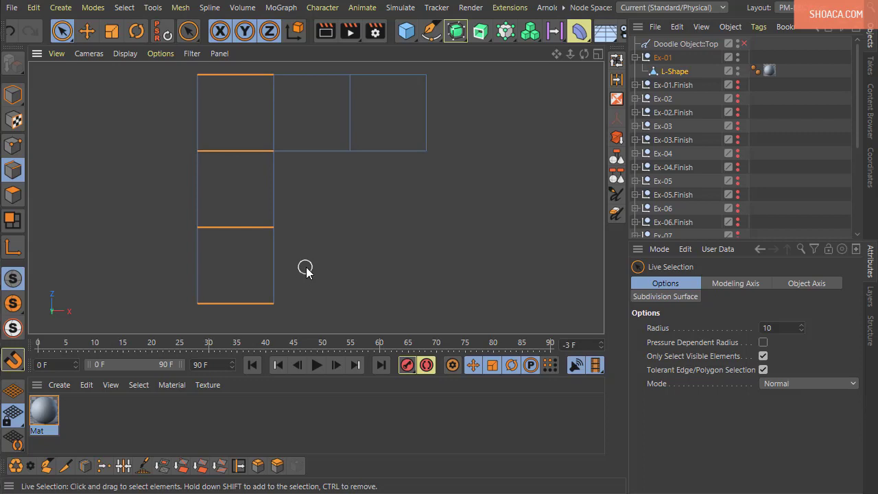
Select the vertical arm's horizontal edges one by one from the bottom up, add the corner square's right edge, and deselect everything.
click(236, 316)
click(230, 298)
shift+click(221, 228)
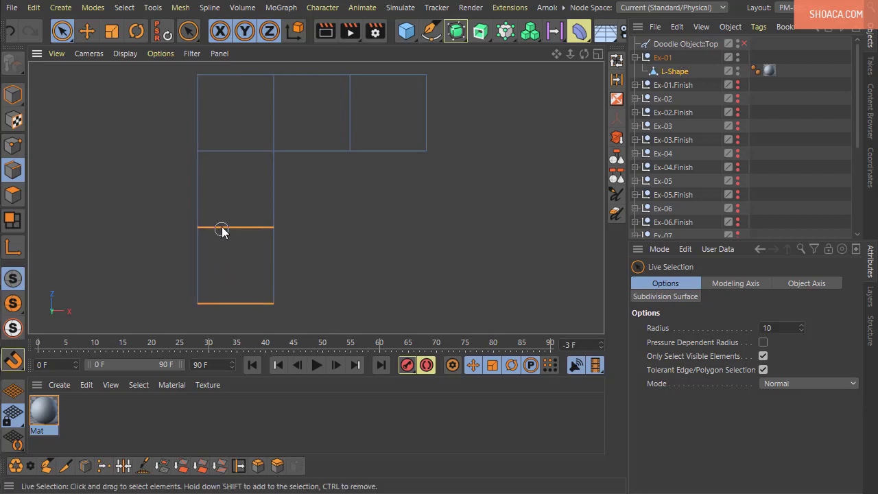
shift+click(223, 151)
shift+click(272, 108)
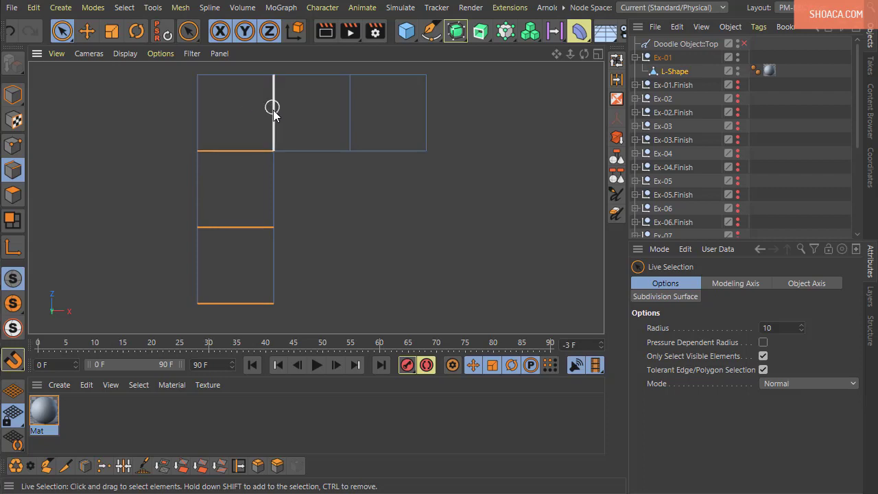
click(286, 186)
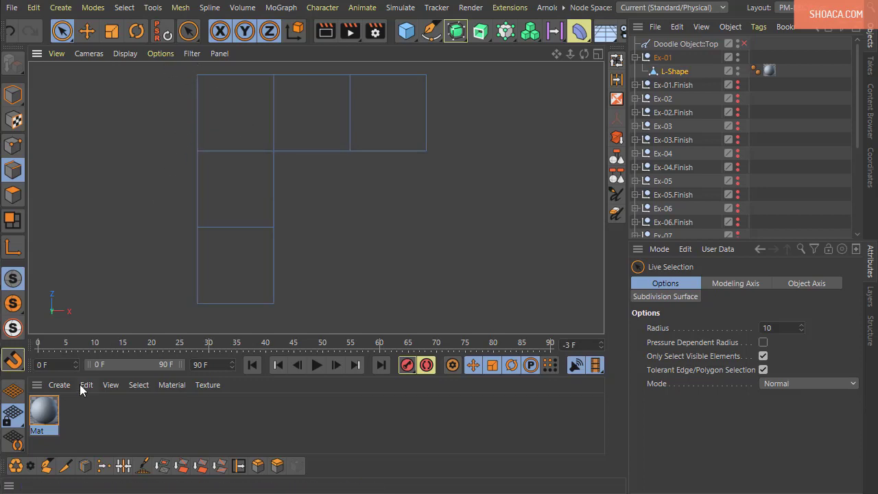
In Points mode, use Line Cut to cut the corner square diagonally from the inner corner point to the outer corner point.
click(64, 471)
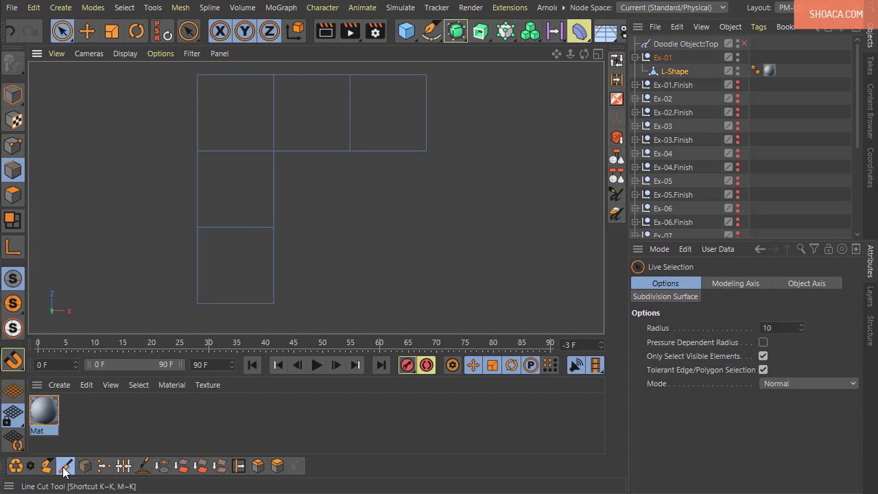
click(180, 7)
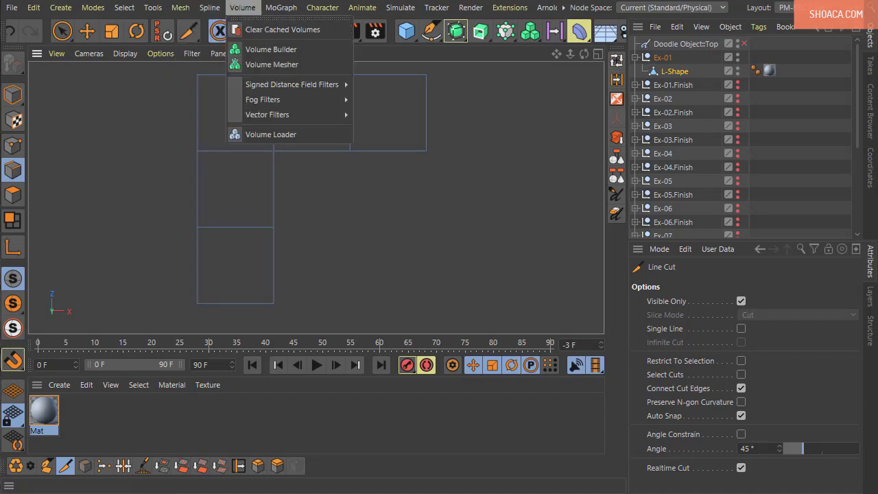
click(224, 2)
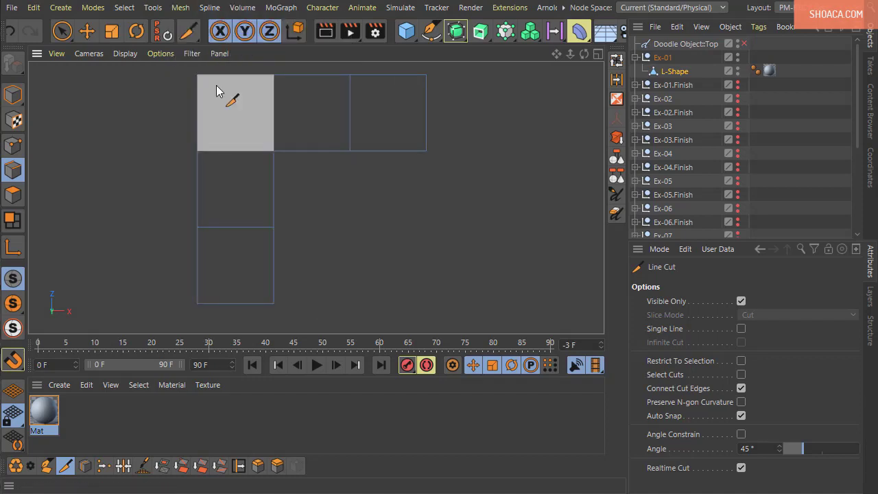
click(12, 145)
click(273, 151)
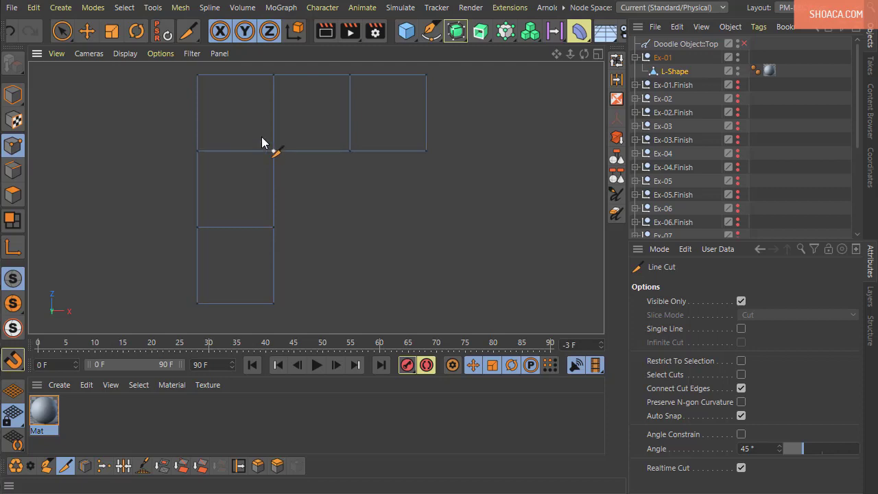
click(197, 75)
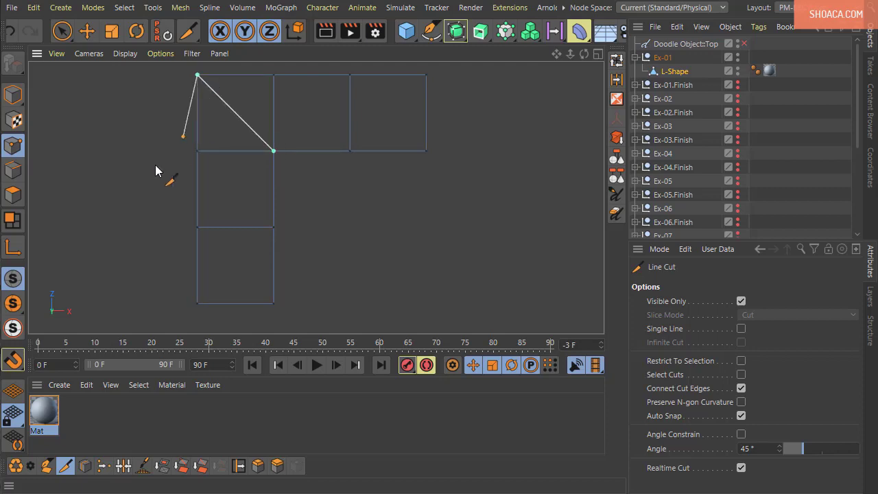
key(Escape)
Test Ring Selection from the vertical arm's bottom edge, first in Points mode and again in Edges mode.
click(617, 60)
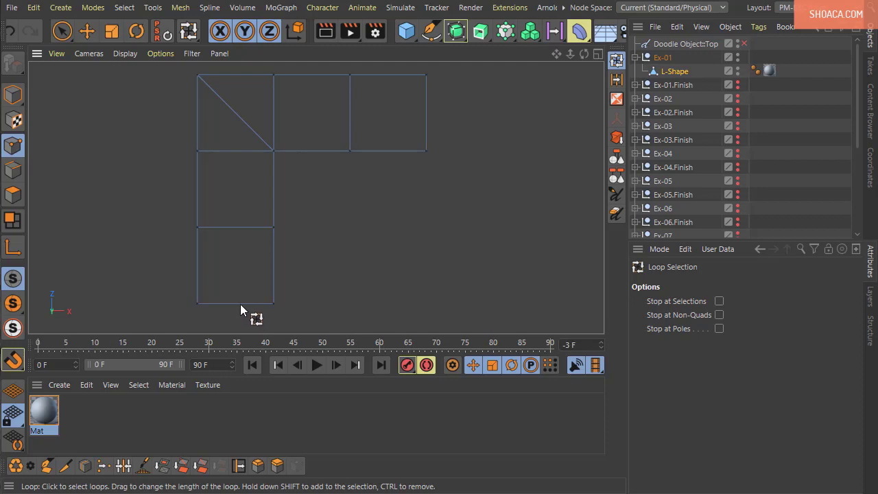
click(617, 79)
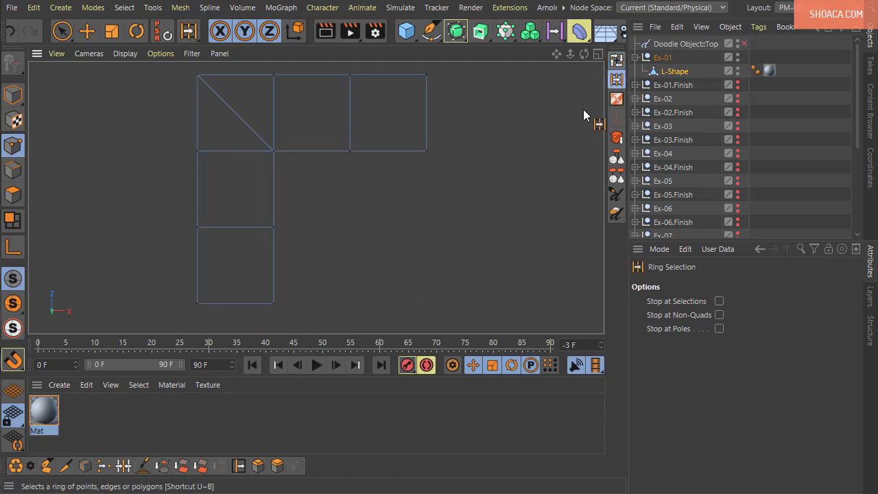
click(239, 304)
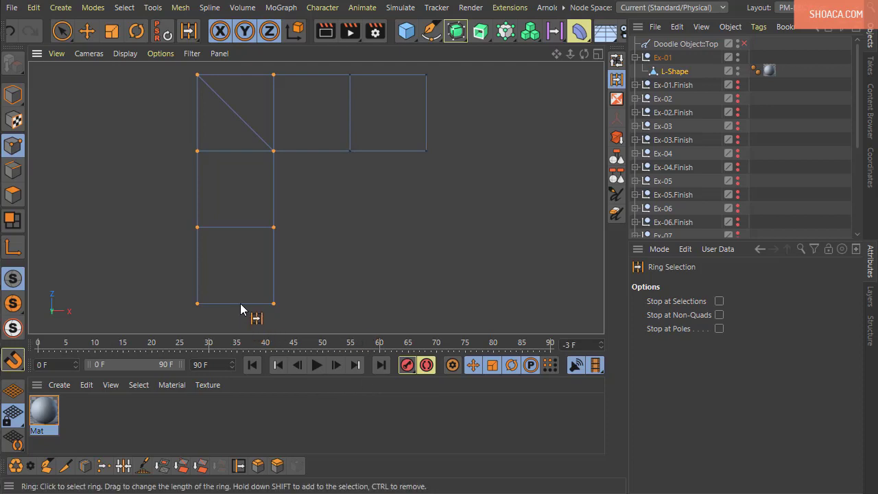
click(22, 167)
click(221, 301)
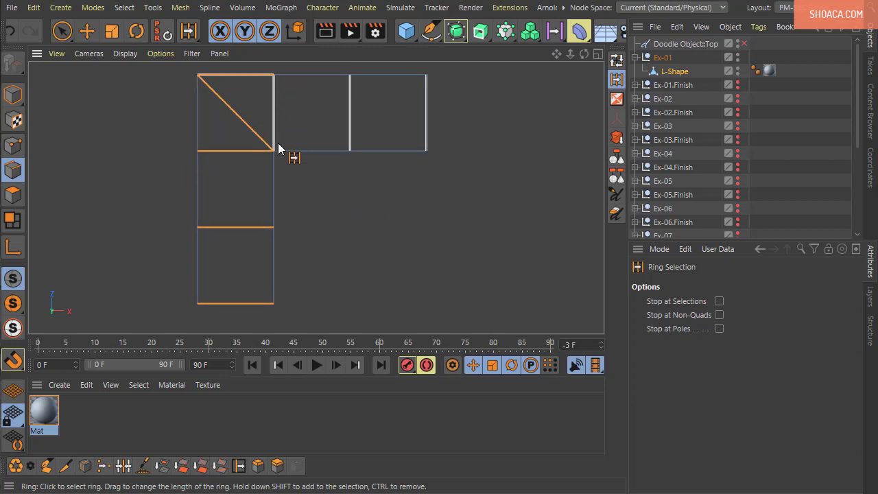
Show the Doodle object, mark the corner square's two inner dividing edges with Doodle Paint, and hide the doodle again.
click(688, 43)
click(745, 44)
click(616, 194)
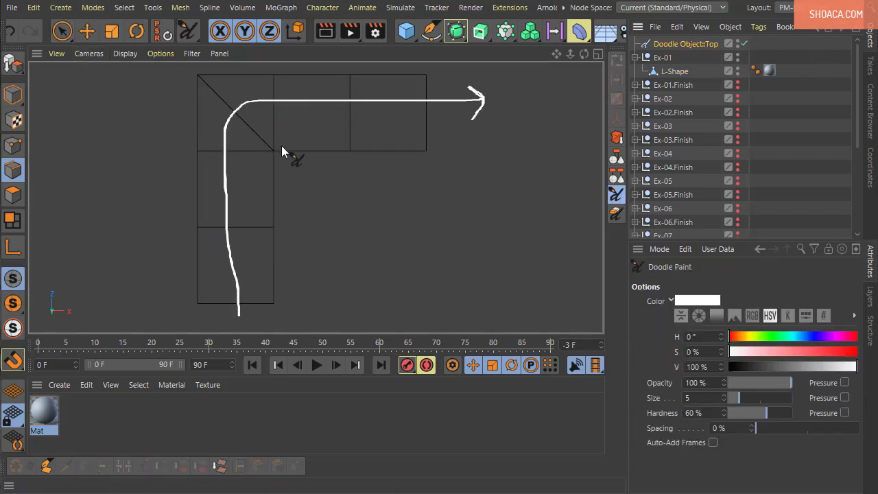
drag(279, 83, 274, 83)
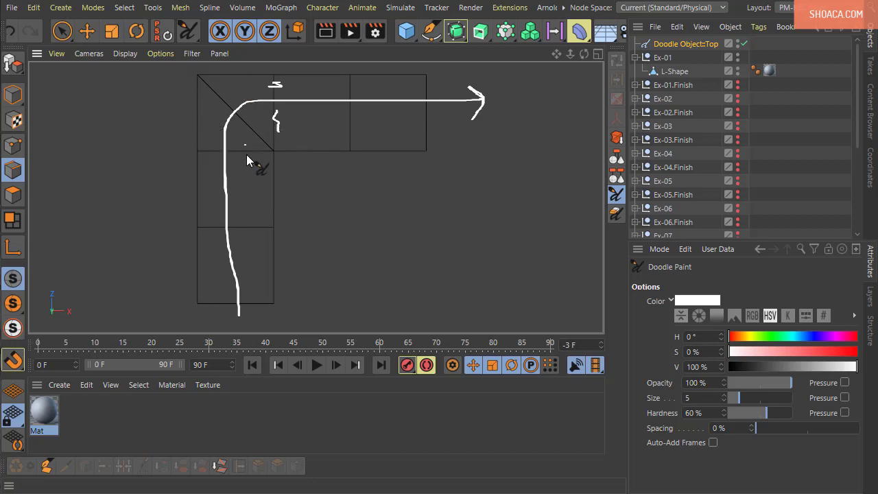
drag(260, 146, 256, 156)
click(743, 43)
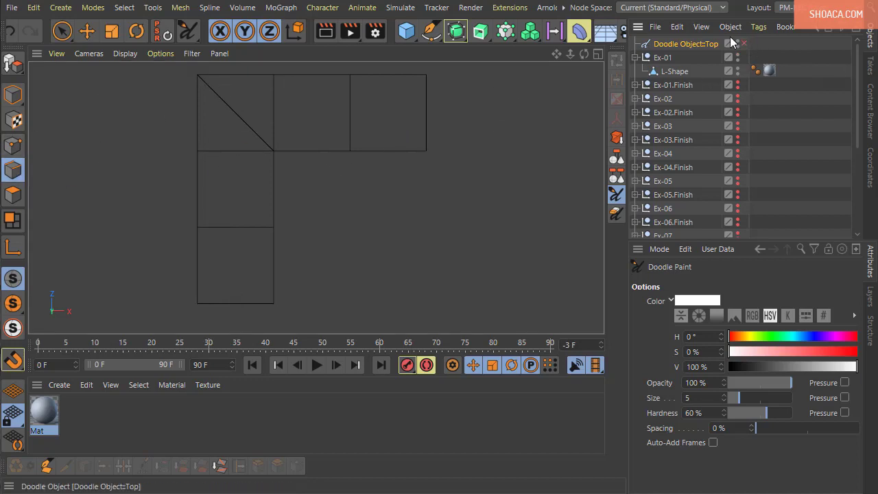
Select the bottom and right edges of the L-Shape's corner square and dissolve them, leaving only the diagonal cut.
click(669, 58)
click(674, 72)
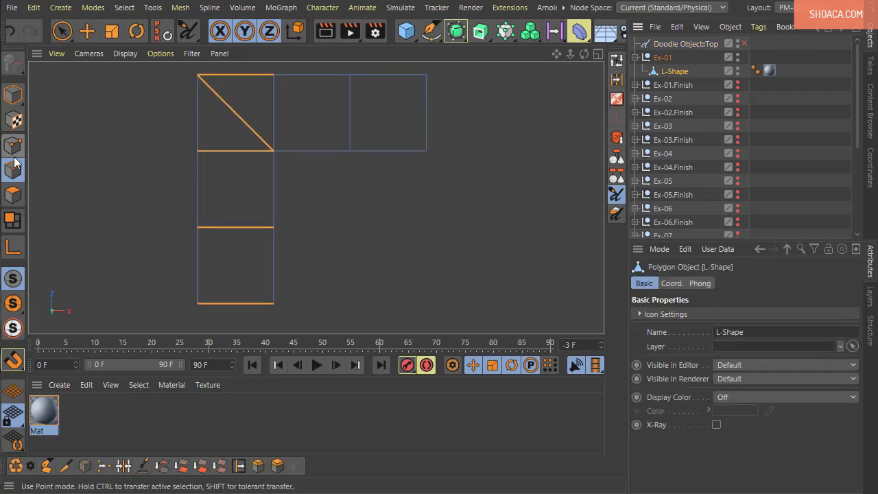
click(86, 31)
click(164, 161)
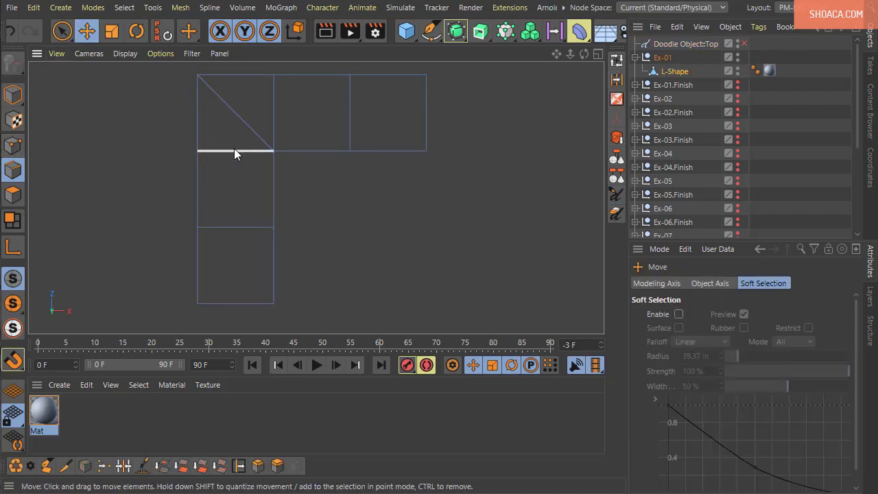
click(234, 150)
shift+click(273, 124)
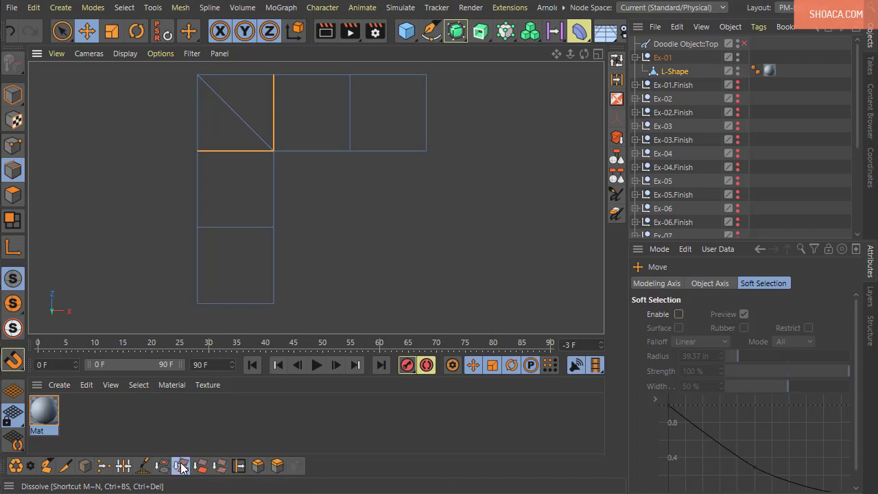
click(182, 465)
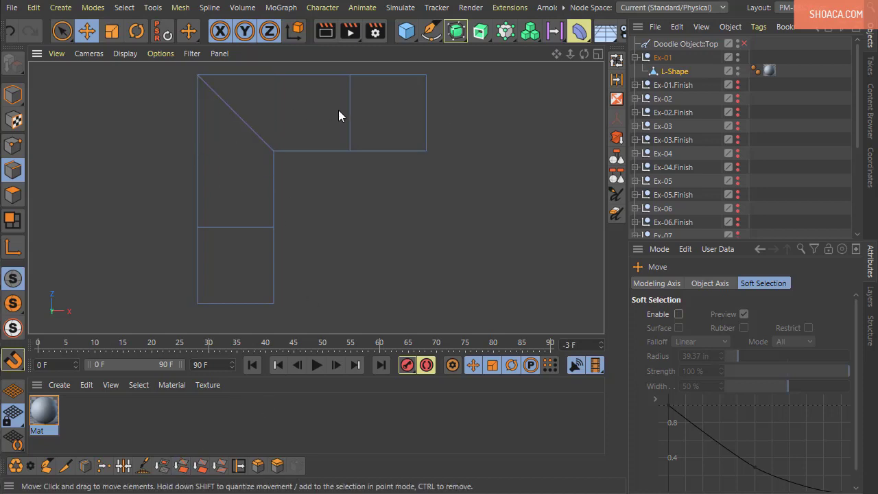
Ring-select the crosswise edges around the L-Shape's corner, starting from the bottom edge and again from the far right edge.
click(616, 79)
click(231, 304)
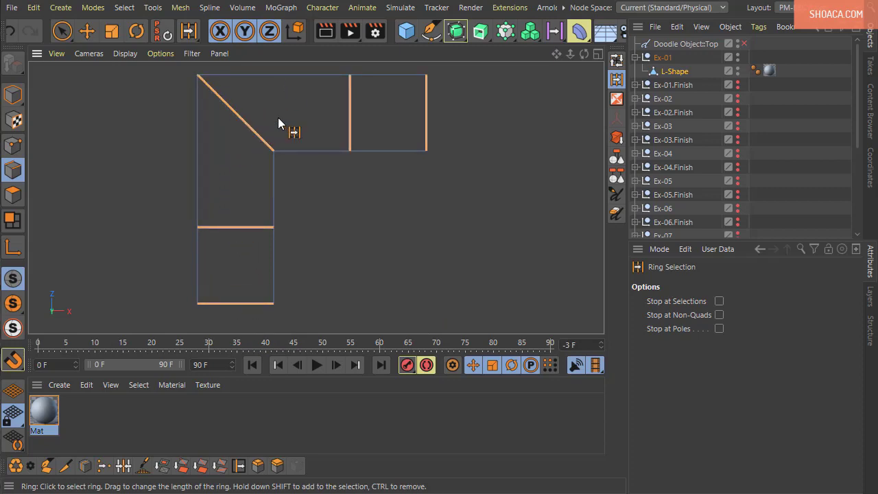
click(432, 118)
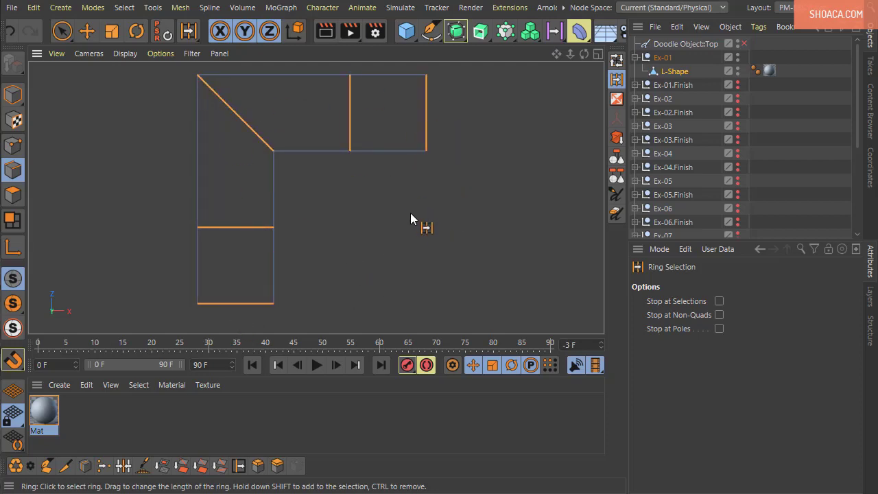
Switch to Polygons mode and view the L-Shape in perspective, in the four-view layout and from the top.
click(12, 194)
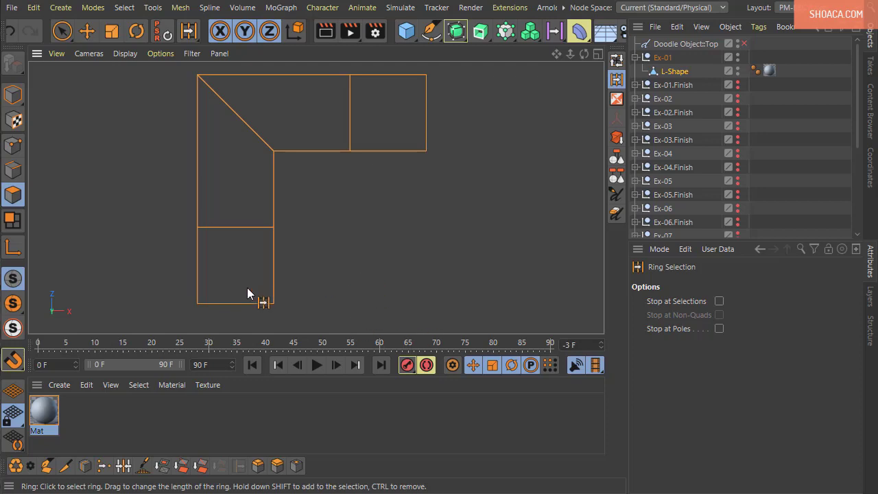
key(F1)
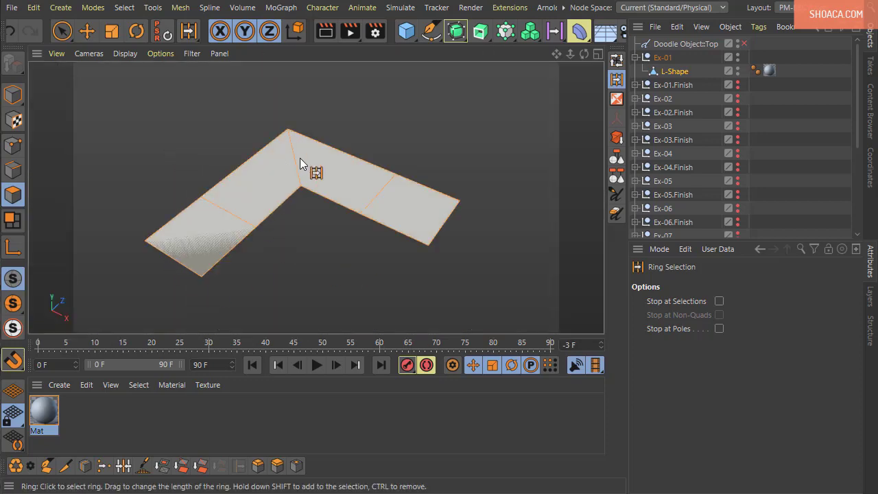
key(F5)
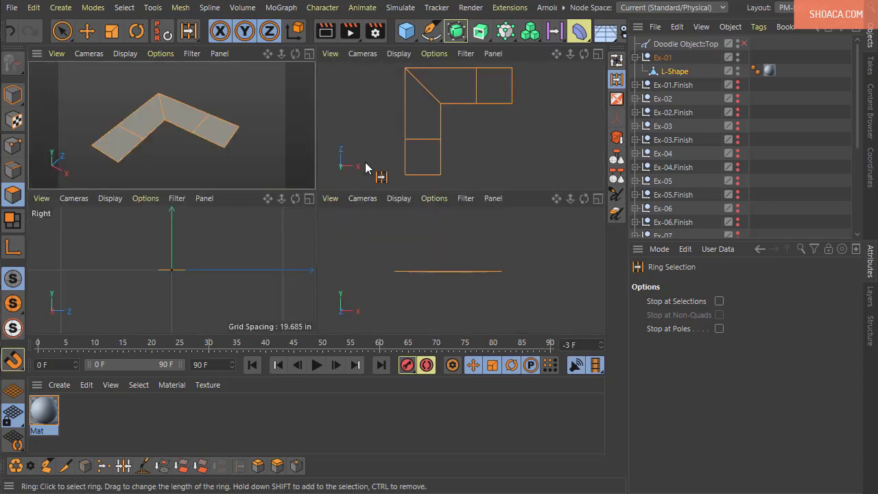
key(F2)
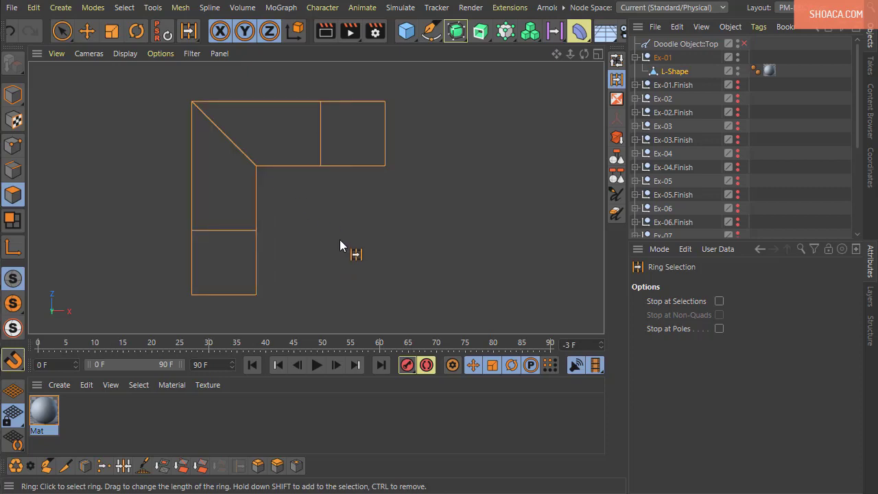
Undo the edge selections, dissolved edges, doodle marks and diagonal cut to bring back the L-Shape's original square corner.
key(ctrl+z)
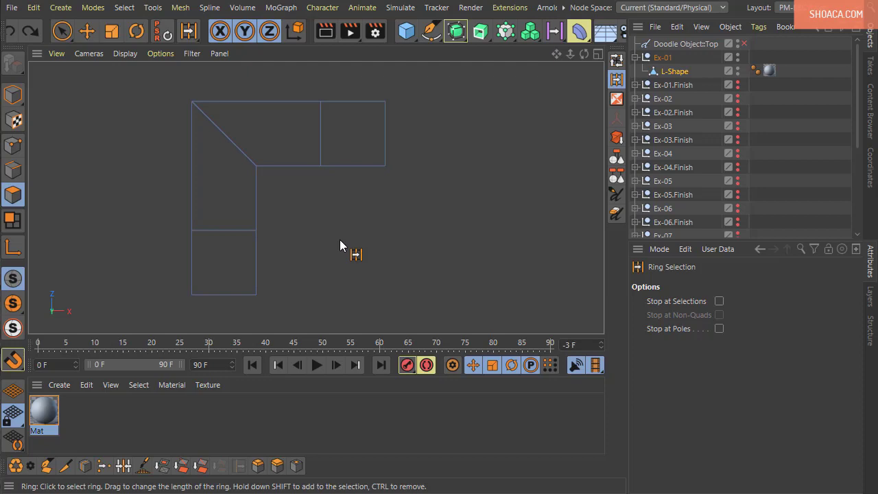
key(ctrl+z)
key(ctrl+z)
key(ctrl+z)
key(ctrl+z)
key(ctrl+z)
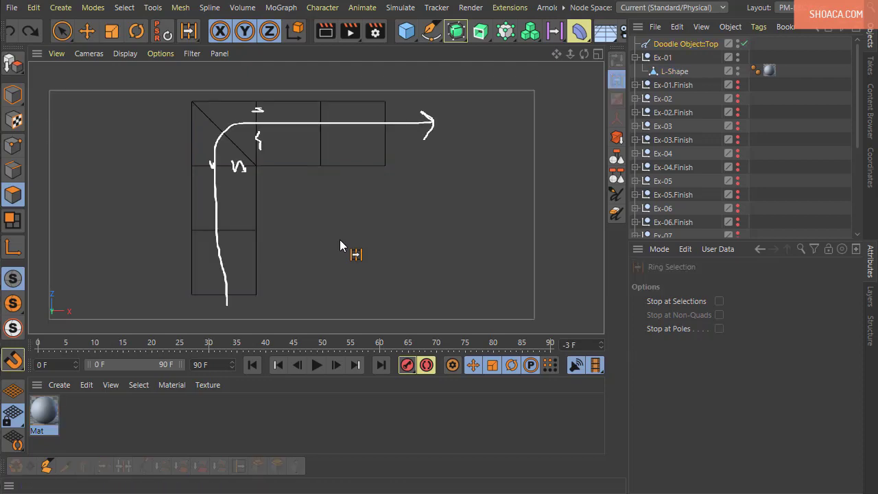
key(ctrl+z)
key(ctrl+z)
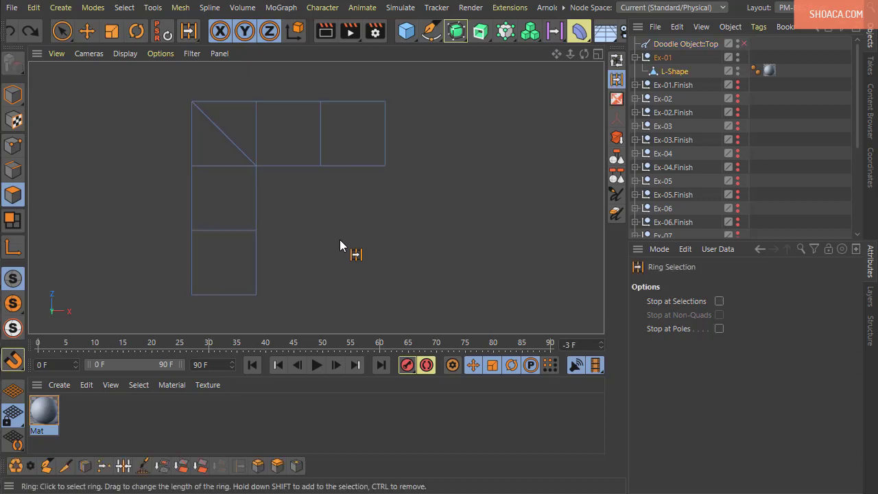
key(ctrl+z)
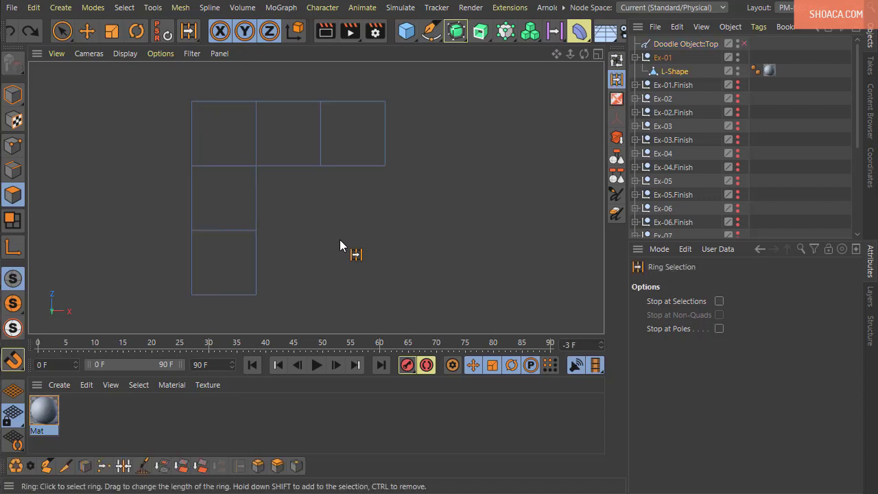
Weld the two outer points next to the L-Shape's corner onto its outer corner point in Points mode.
click(688, 72)
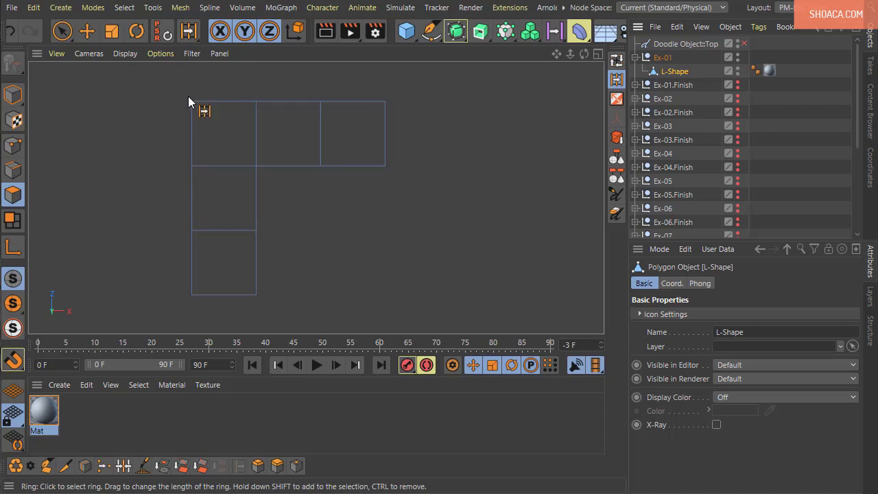
click(61, 31)
click(21, 166)
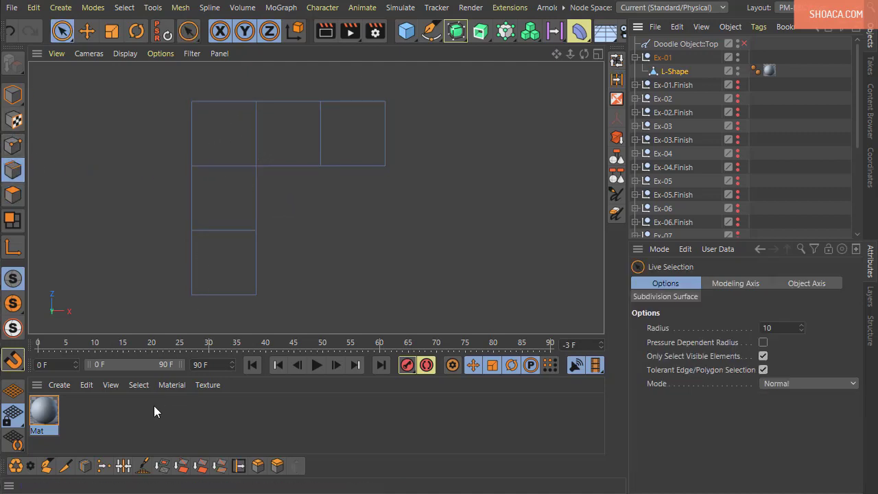
click(12, 145)
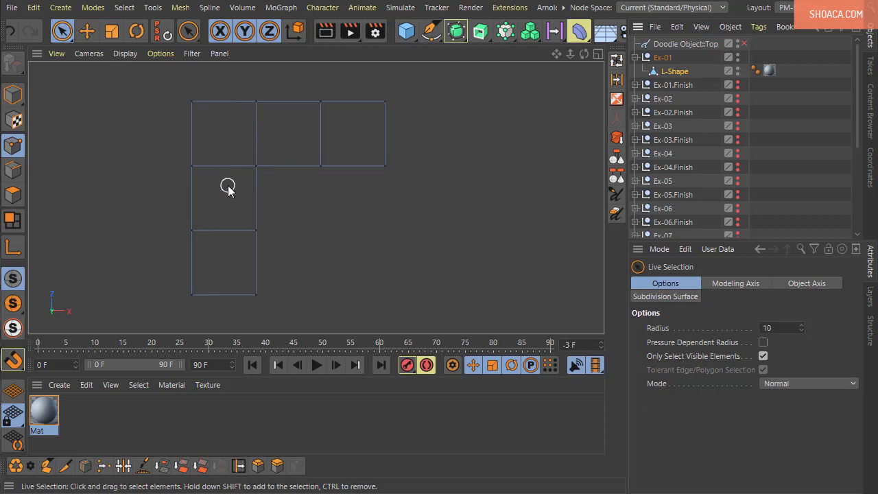
click(104, 466)
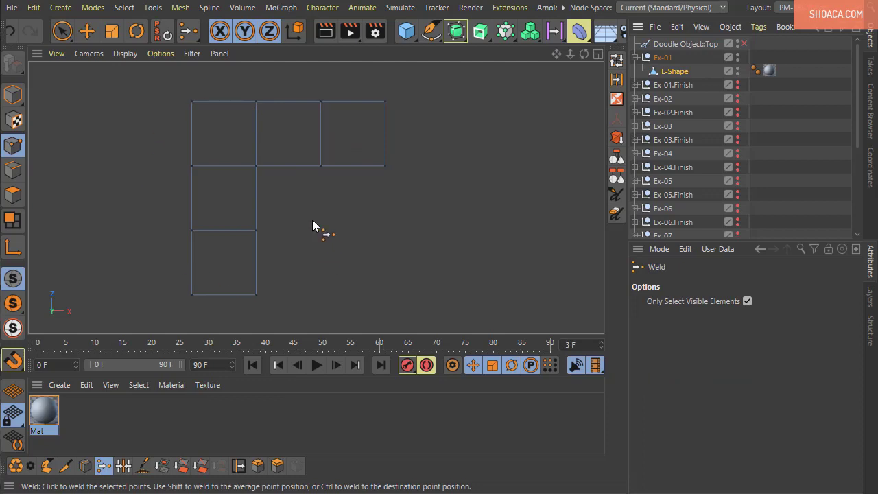
click(256, 103)
click(192, 103)
click(191, 165)
click(192, 102)
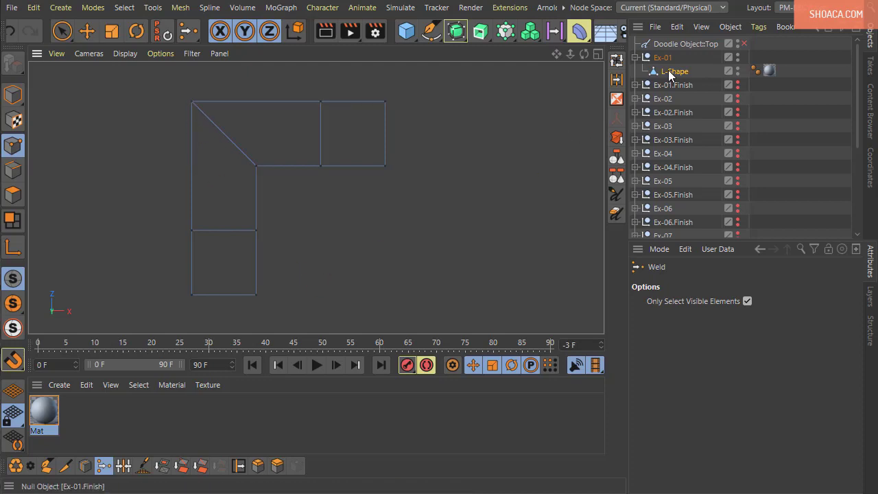
Check the edge flow by ring-selecting the L-Shape's crosswise edges from its bottom edge.
click(616, 79)
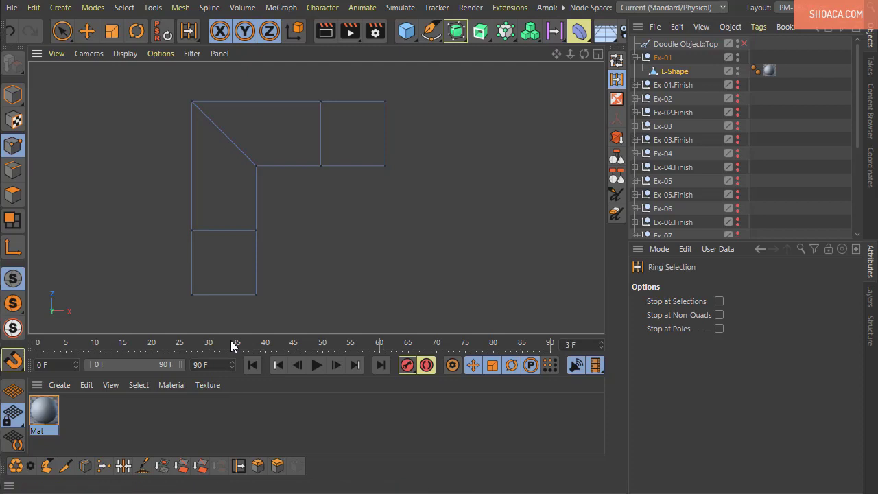
click(225, 292)
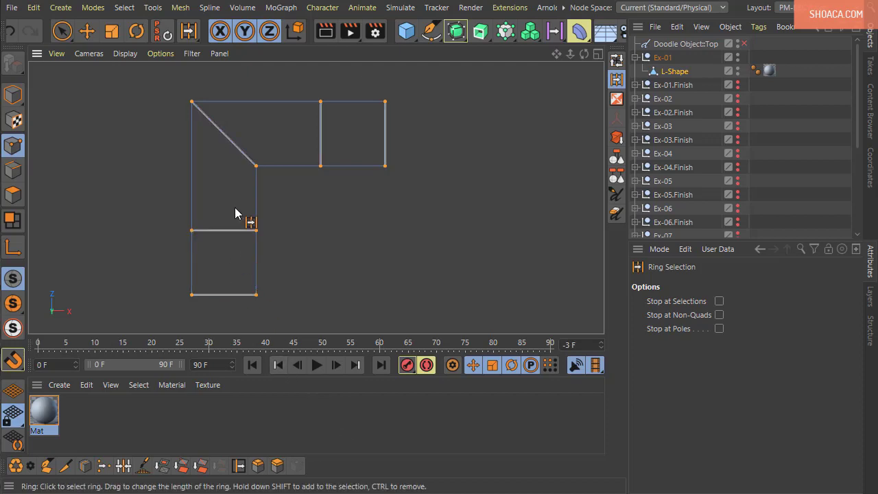
click(101, 452)
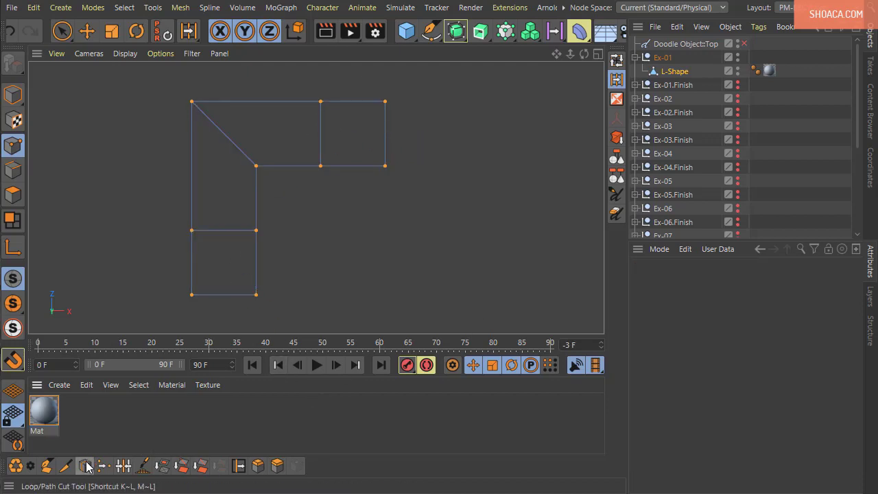
Try two Loop/Path cuts lengthwise through the L-Shape from its bottom edge and undo both.
click(85, 466)
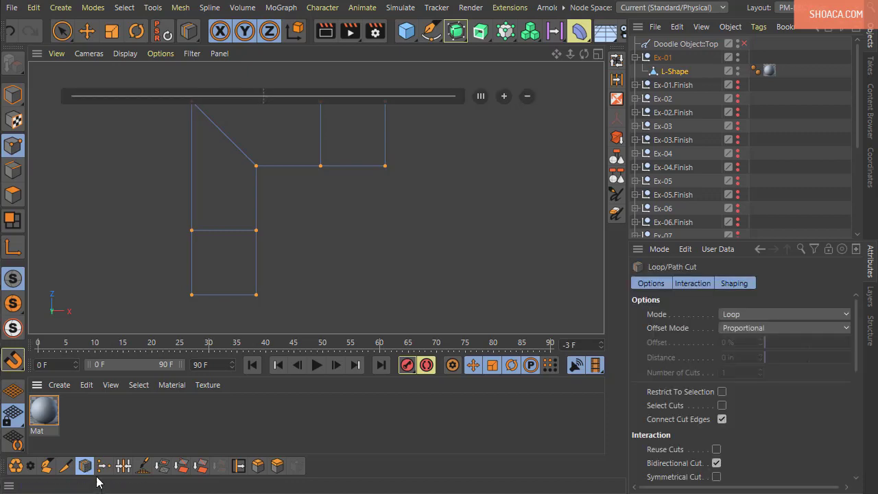
click(209, 299)
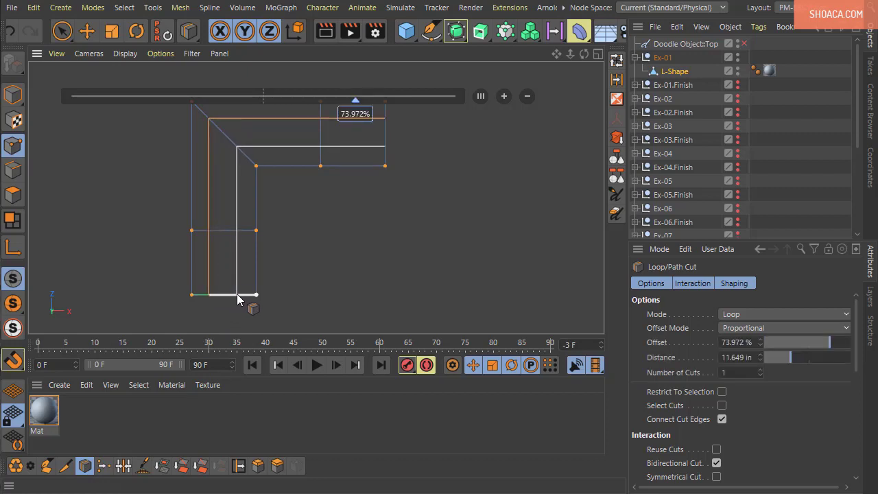
click(238, 296)
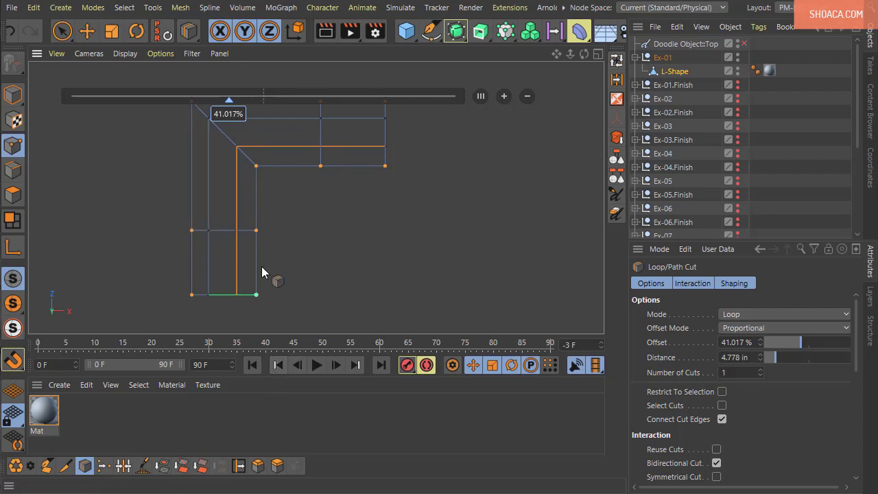
key(ctrl+z)
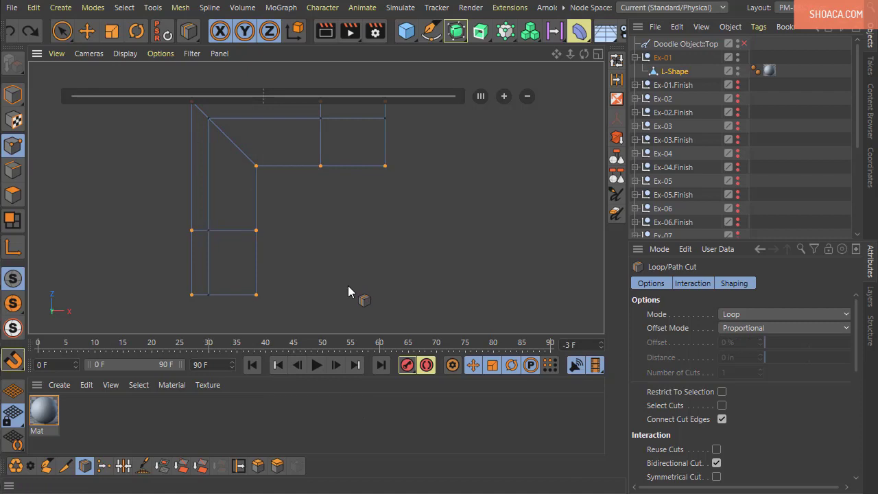
key(ctrl+z)
Switch to Edges mode and select all the outer top and left edges of the L-Shape with Live Selection.
click(4, 168)
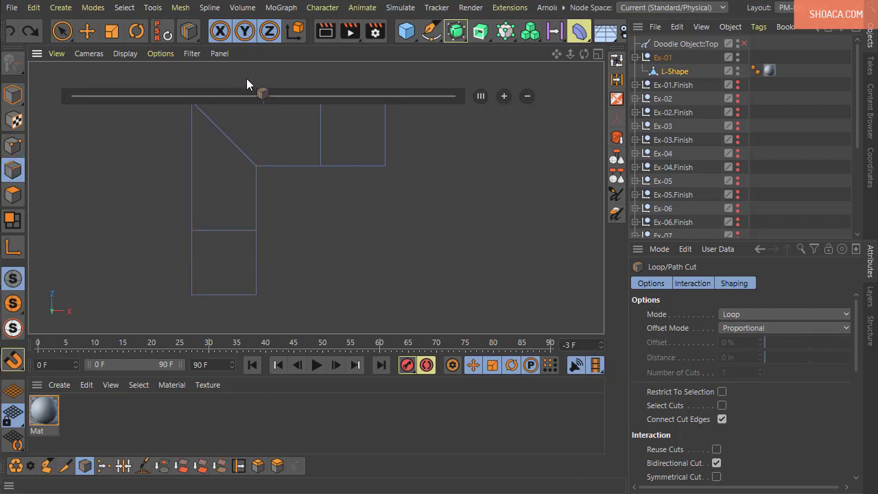
click(62, 31)
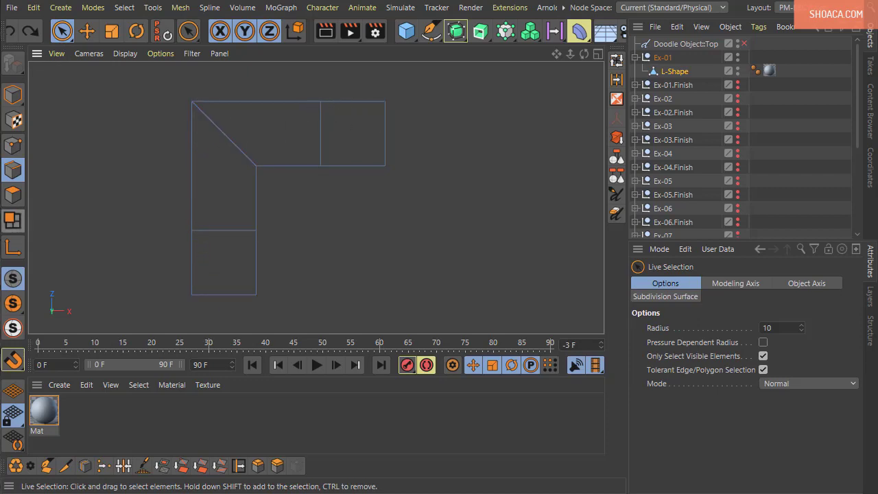
drag(229, 104, 373, 101)
shift+click(190, 141)
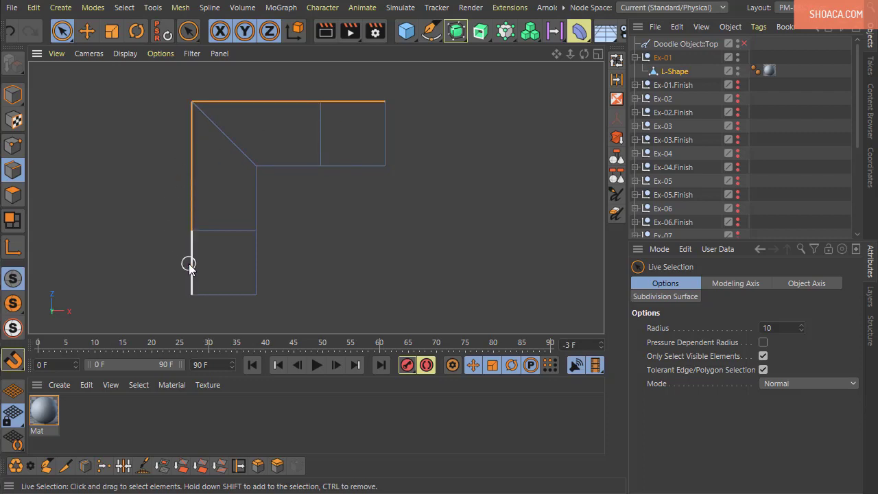
shift+click(190, 265)
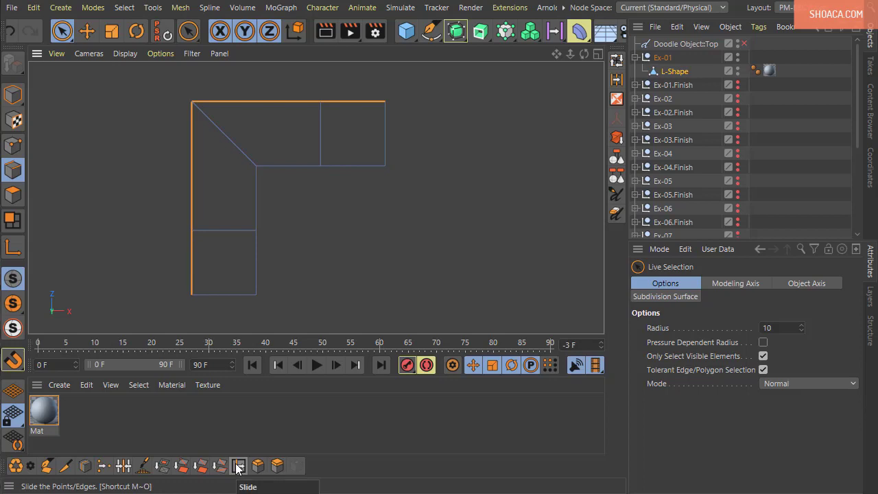
Try to slide a clone of the selected outer edges inward with the Slide tool and undo it.
right_click(398, 70)
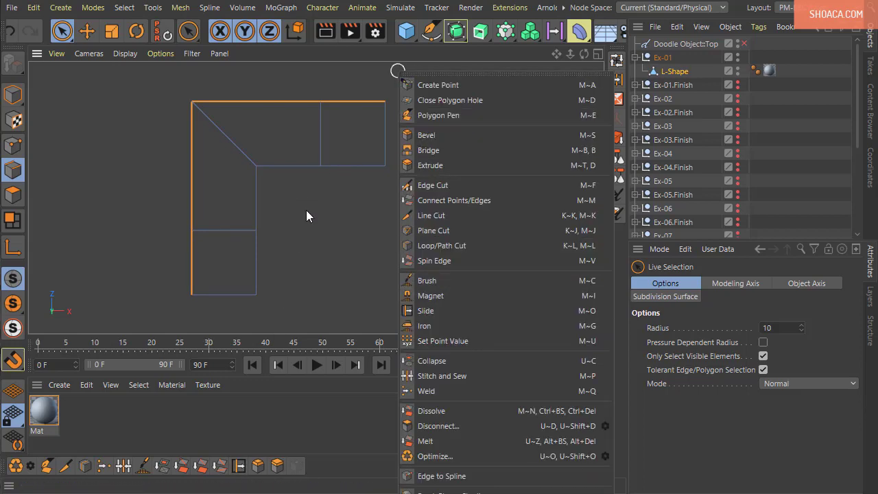
click(261, 2)
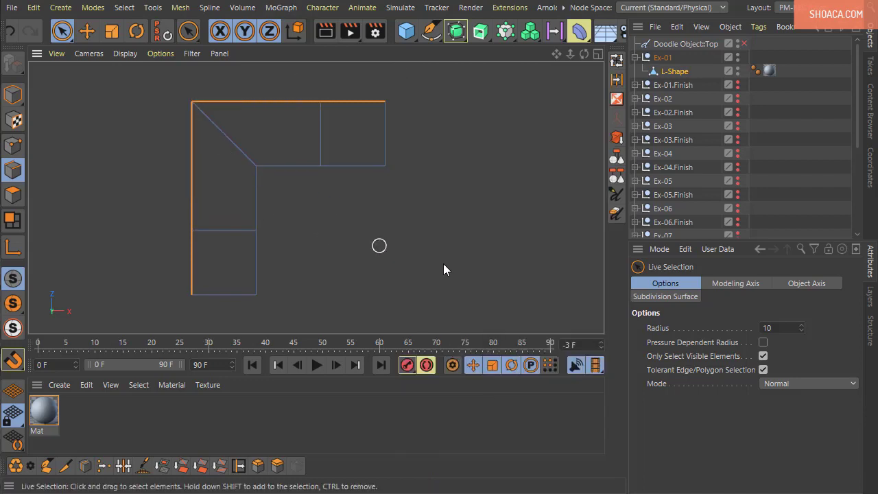
click(239, 466)
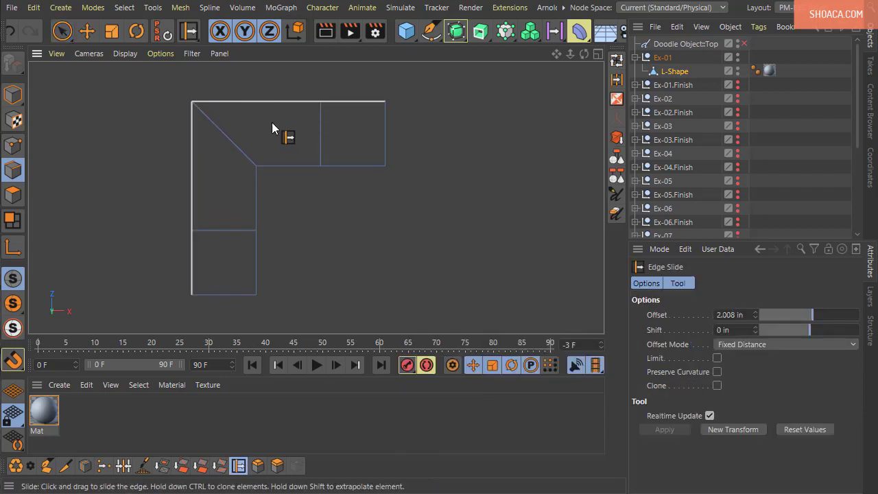
drag(327, 209, 280, 239)
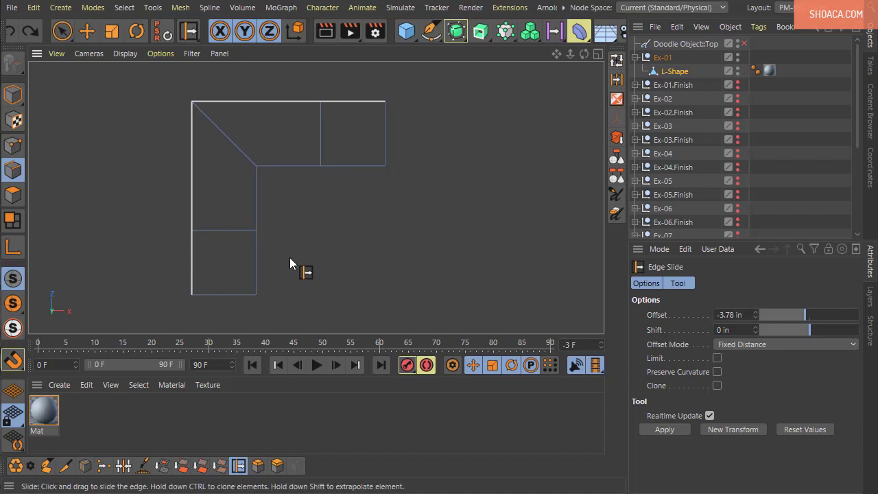
mouse_move(308, 219)
ctrl+mouse_down()
mouse_move(316, 219)
mouse_move(269, 225)
ctrl+mouse_up()
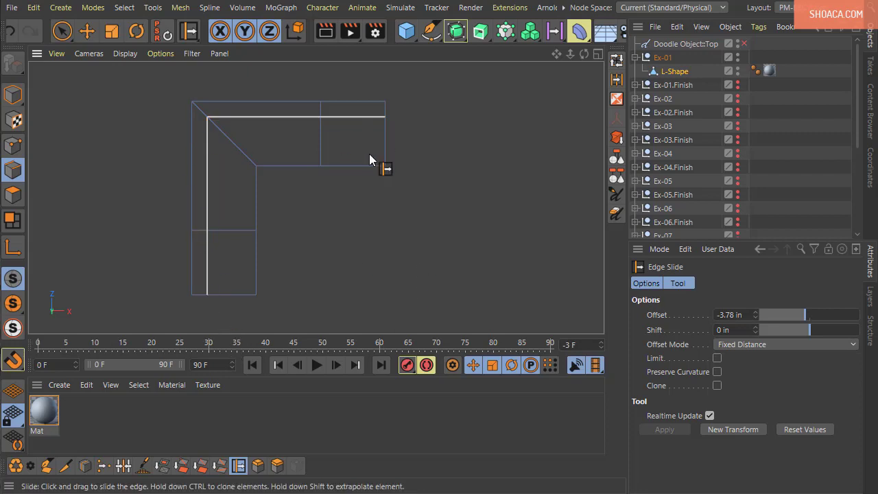
key(ctrl+z)
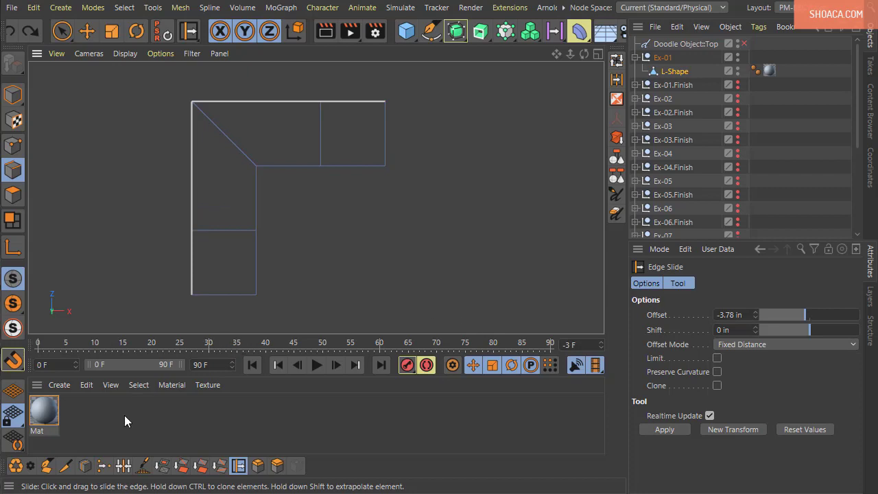
Make a Loop/Path cut lengthwise through the L-Shape from its bottom edge and set the number of cuts to 2.
click(85, 465)
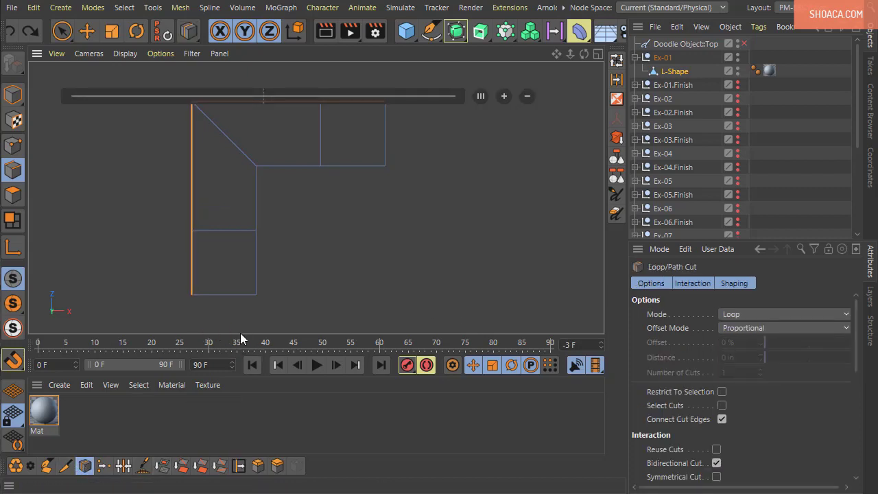
click(206, 292)
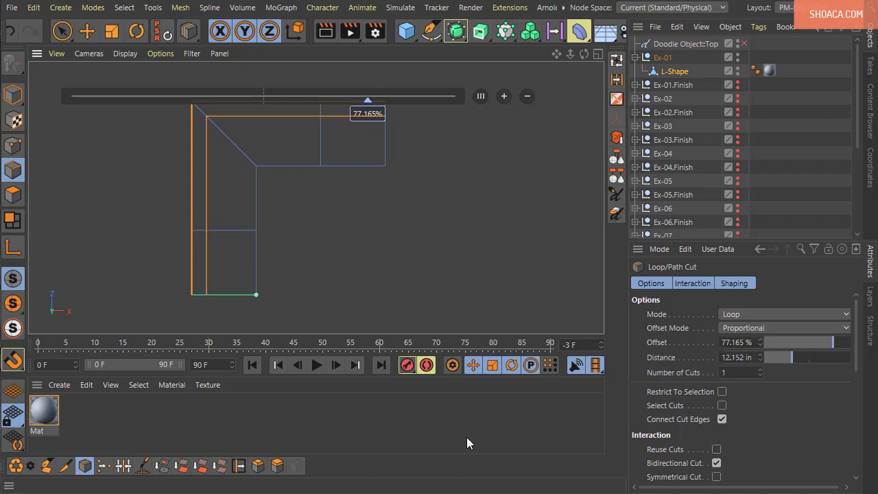
click(759, 369)
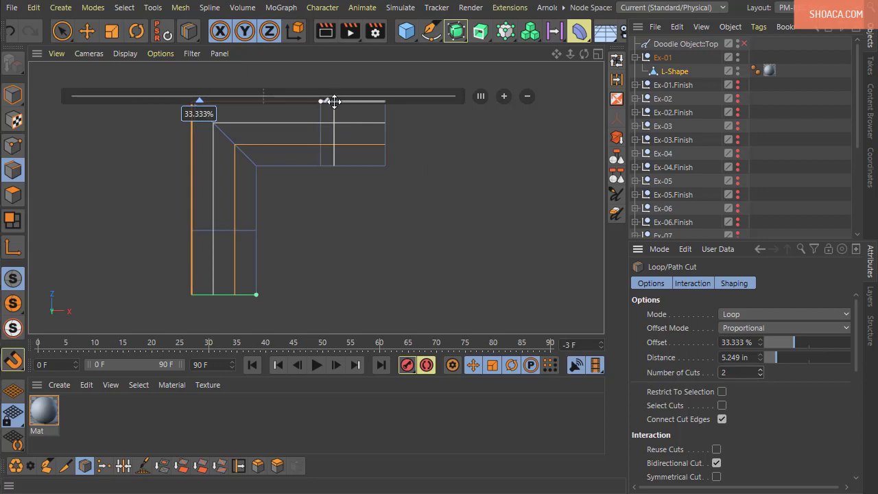
scroll(336, 198, down, 2)
alt+middle_drag(345, 192, 347, 234)
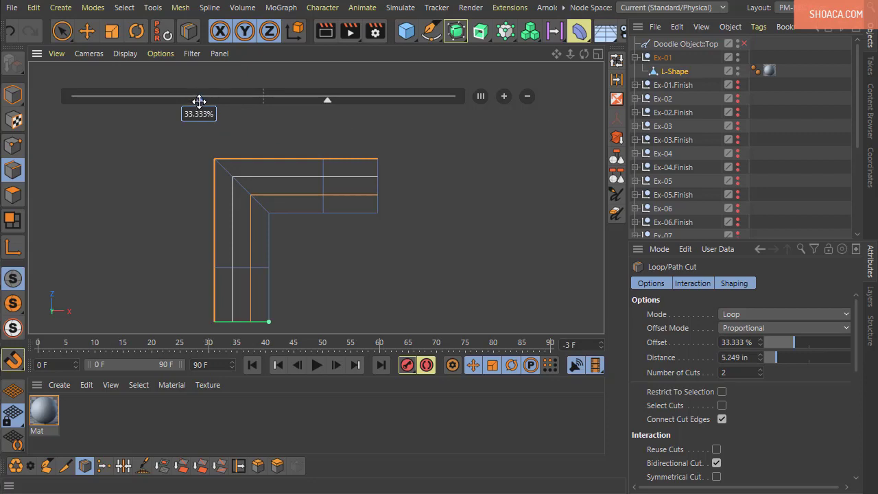
Set the offset of the loop cut nearest the L-Shape's inner corner to 30 %.
drag(198, 100, 162, 103)
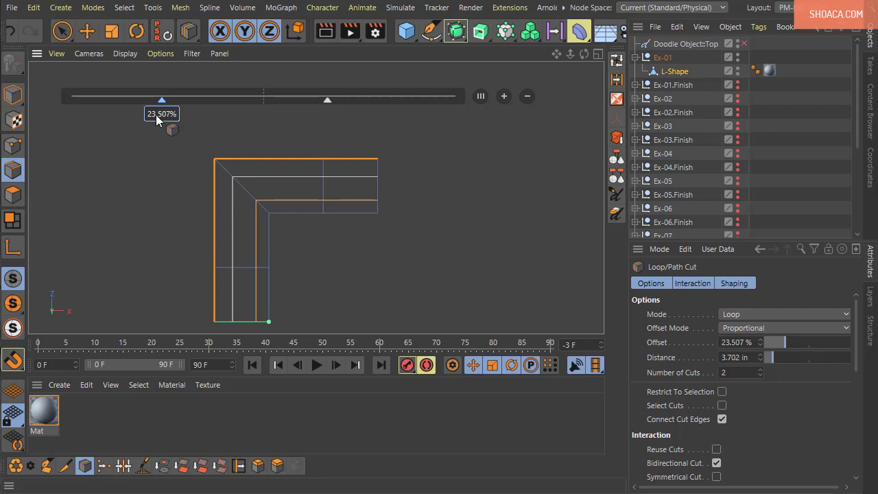
double_click(156, 114)
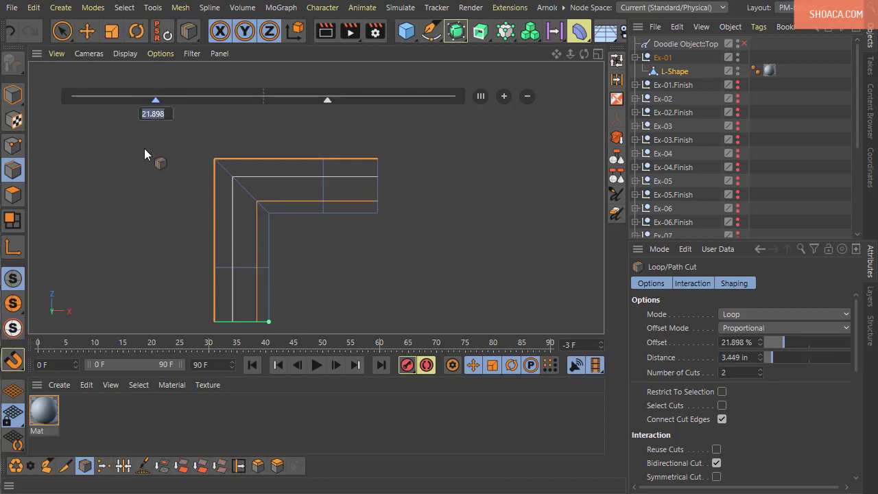
text(30)
key(Return)
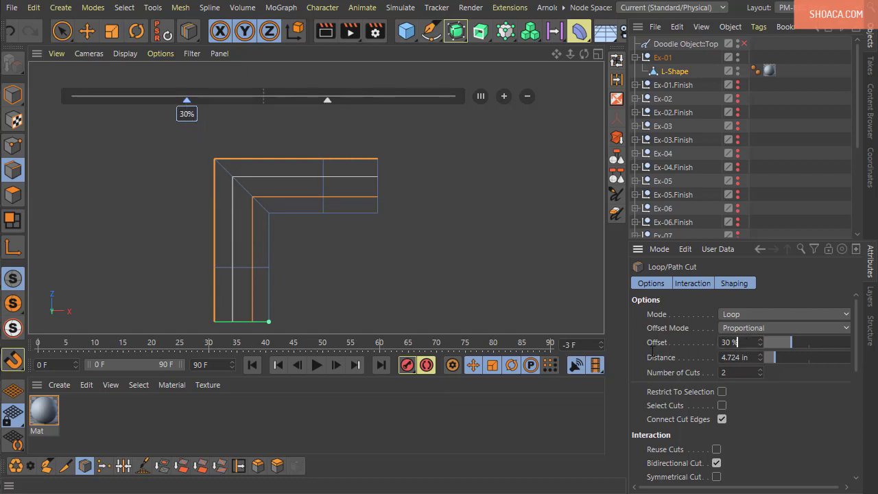
Set the inner loop cut's offset to 20 %.
double_click(738, 341)
text(20)
key(Return)
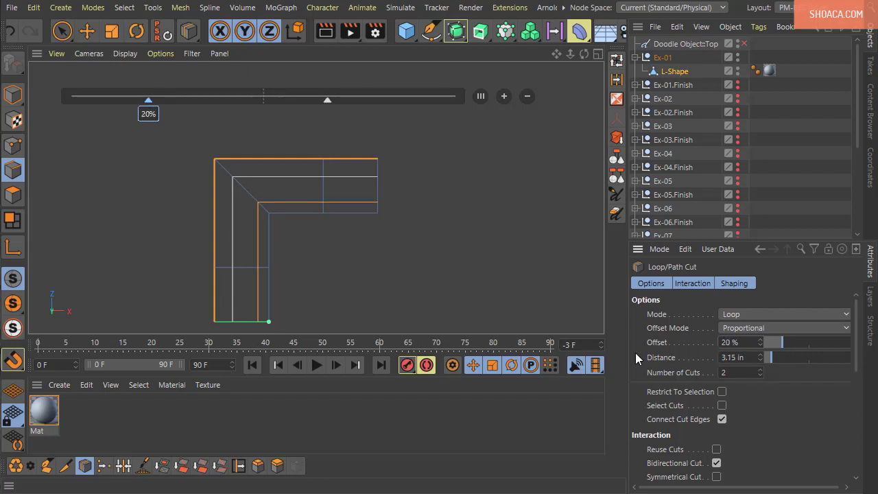
Set the offset of the loop cut nearest the L-Shape's outer corner to 80 %.
click(326, 101)
double_click(327, 101)
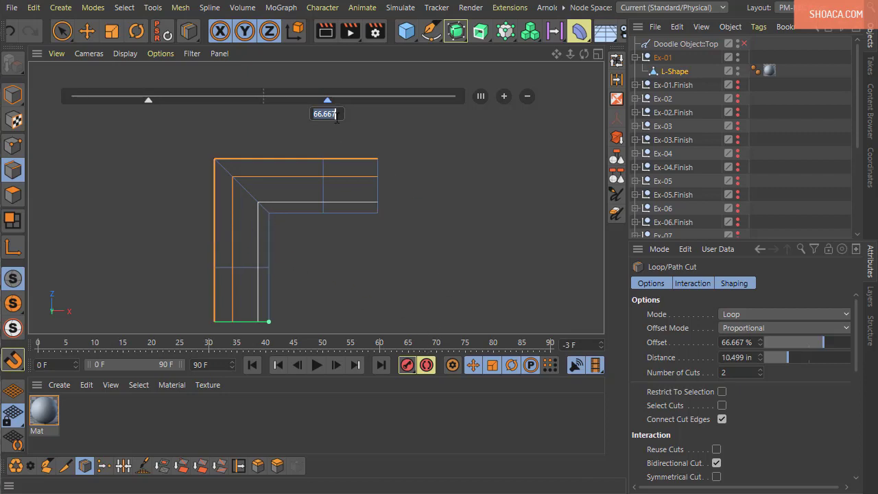
text(80)
key(Return)
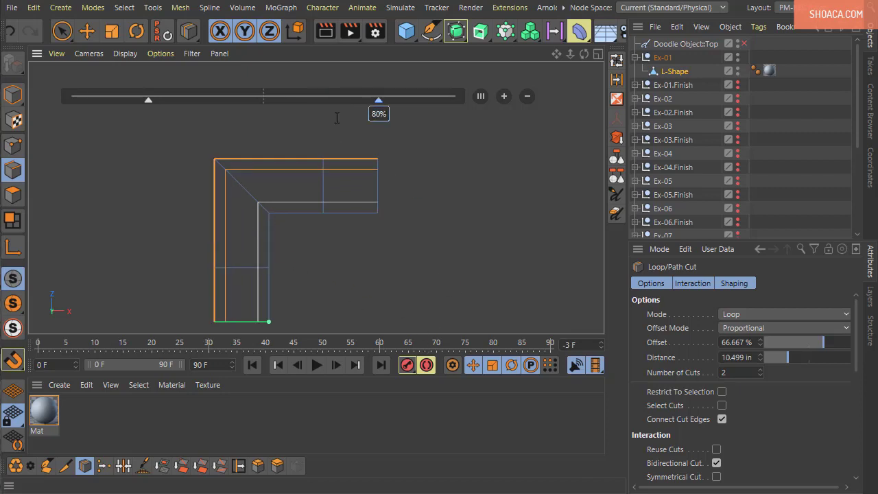
Change the outer loop cut's offset to 75 %.
drag(379, 100, 375, 100)
double_click(375, 100)
text(75)
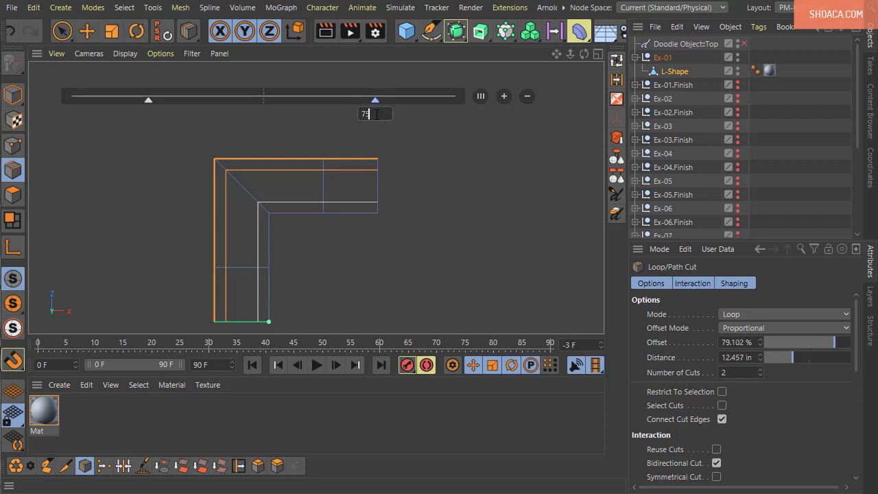
key(Return)
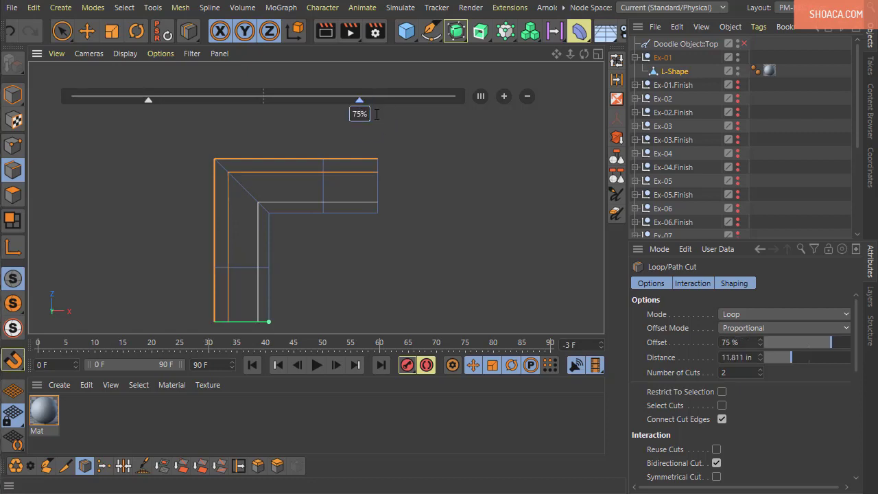
Set the offset of the loop cut nearest the inner corner to 25 %.
click(145, 102)
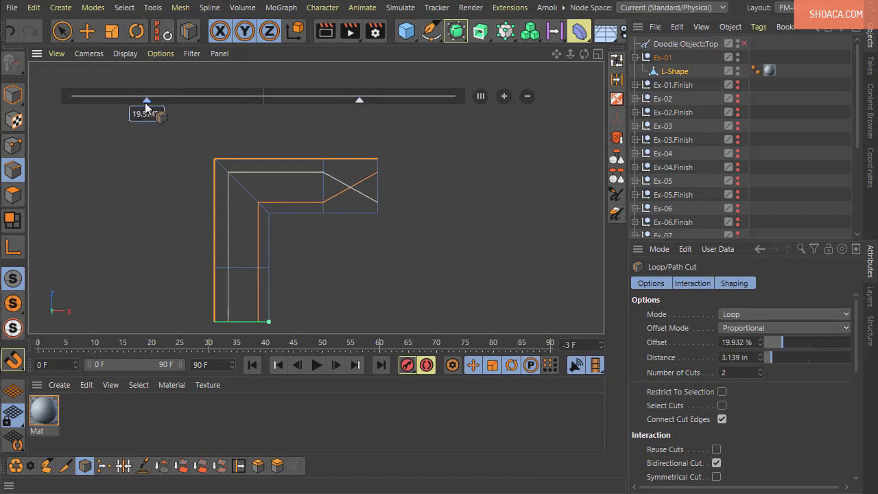
drag(146, 105, 150, 113)
double_click(150, 115)
text(25)
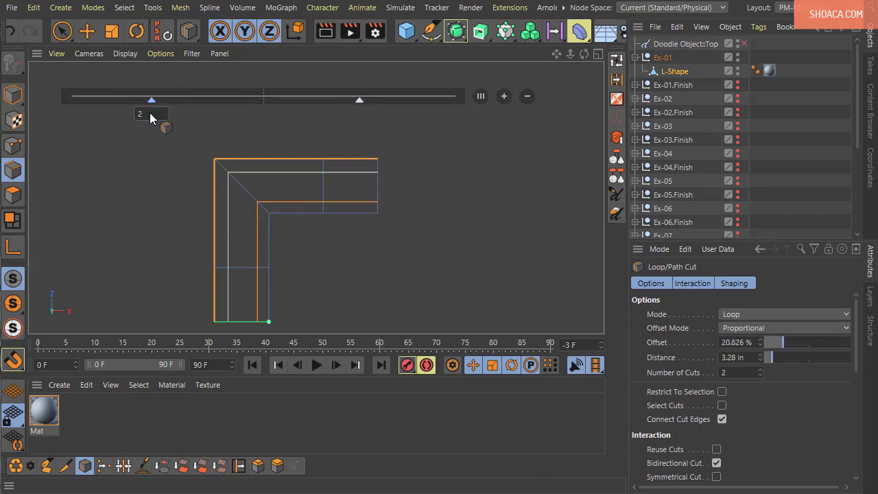
key(Return)
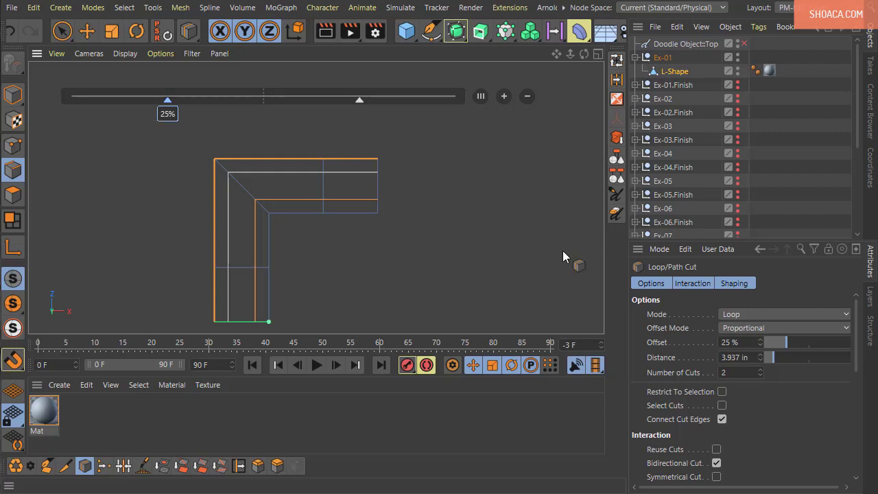
Finish the loop cuts and loop-select the middle strip of polygons running lengthwise through the L-Shape in the perspective view.
click(68, 34)
middle_click(356, 287)
middle_click(202, 160)
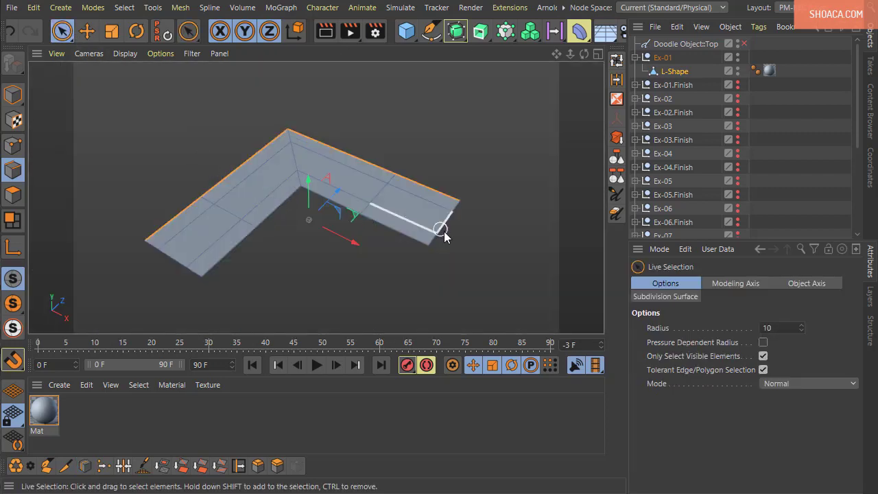
alt+drag(364, 305, 367, 306)
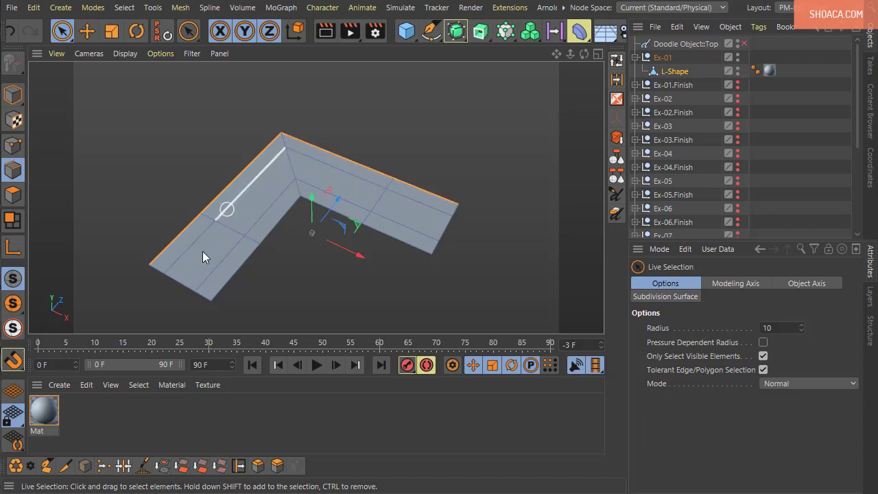
click(12, 194)
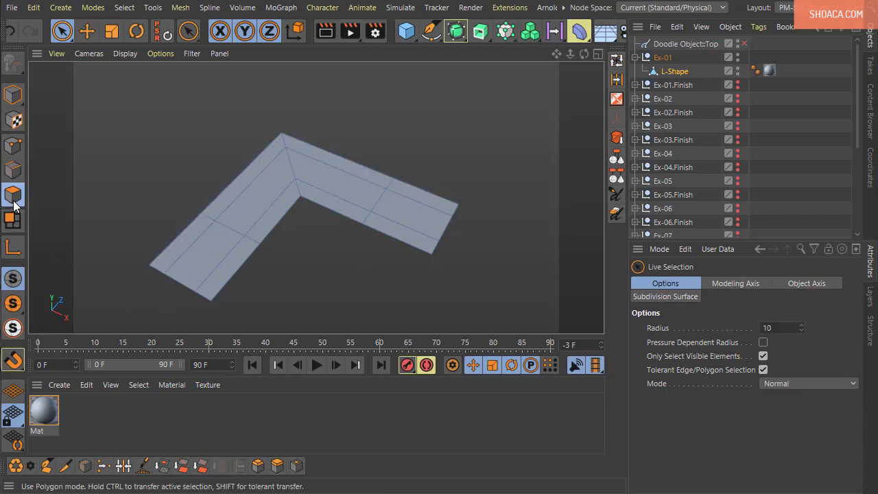
click(616, 79)
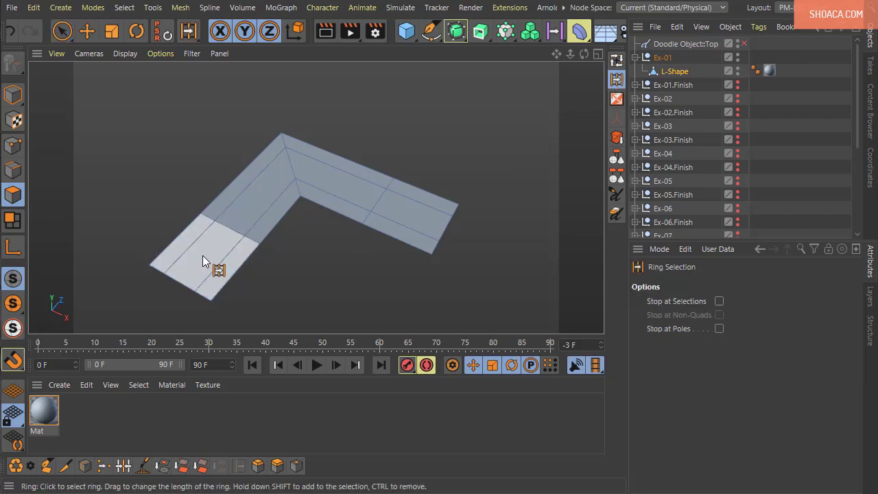
click(617, 60)
click(229, 231)
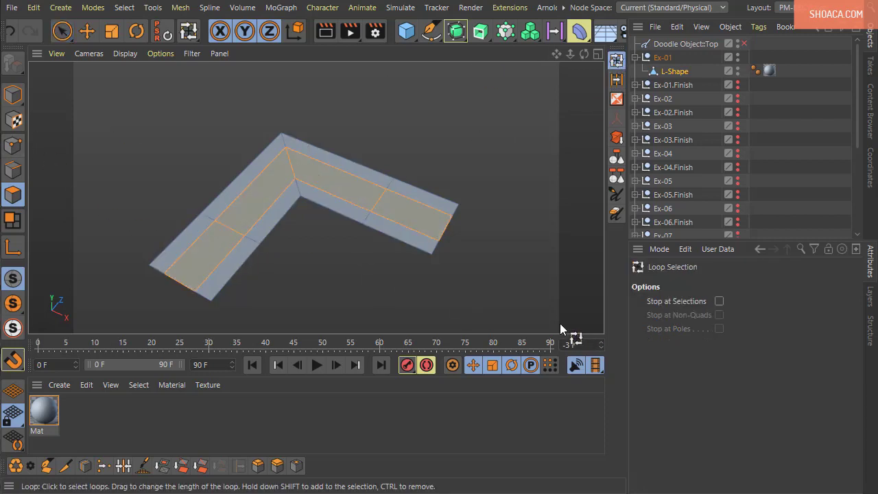
Extrude the selected middle polygon strip straight down along Y with the Move tool to form a channel.
alt+drag(560, 328, 501, 251)
key(m)
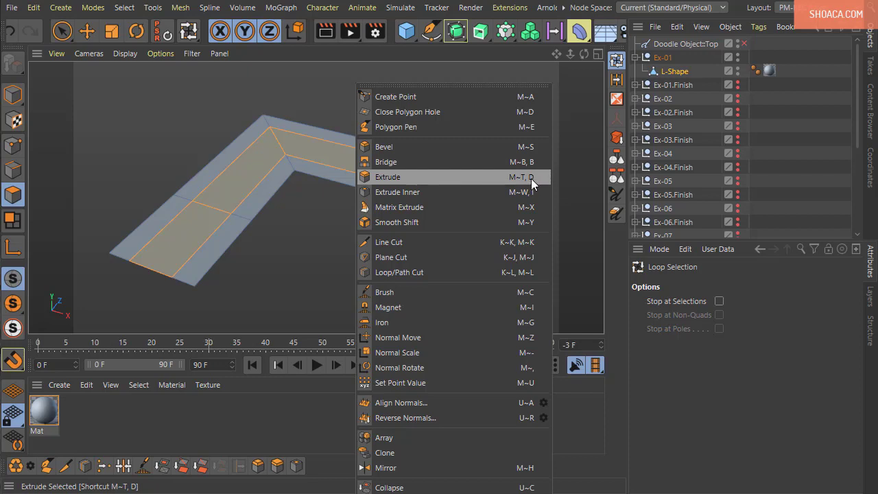
click(426, 73)
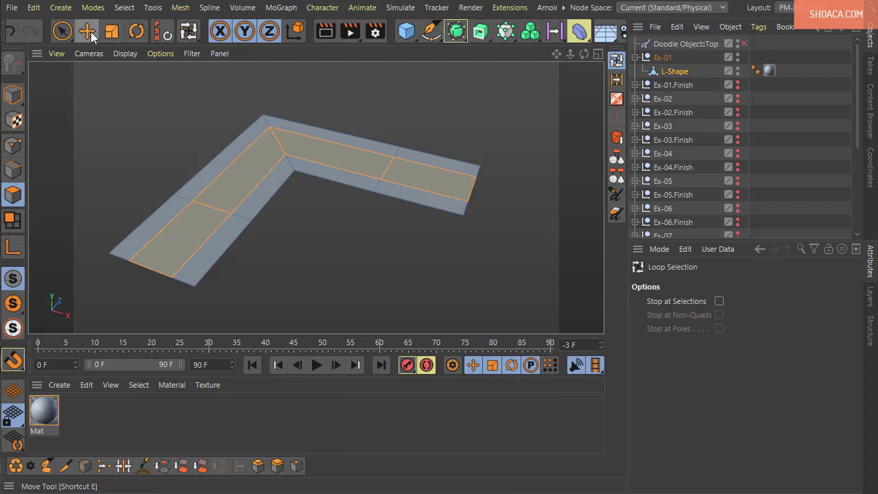
click(88, 33)
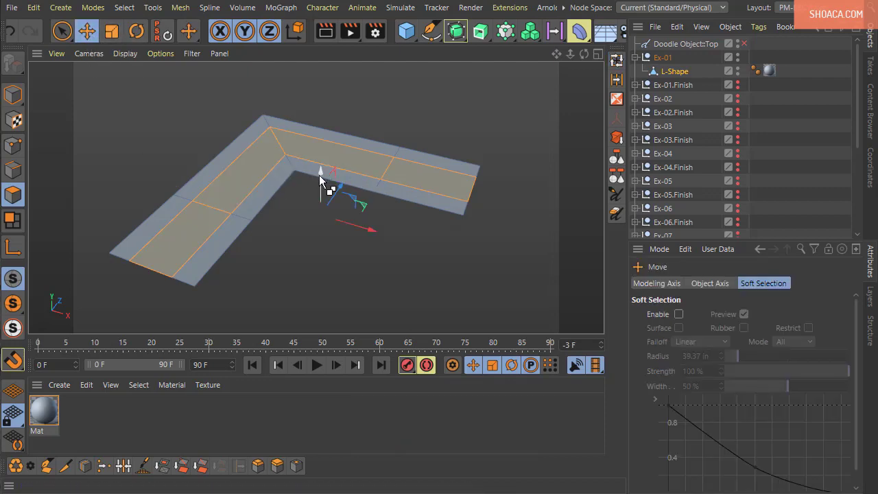
drag(319, 175, 321, 208)
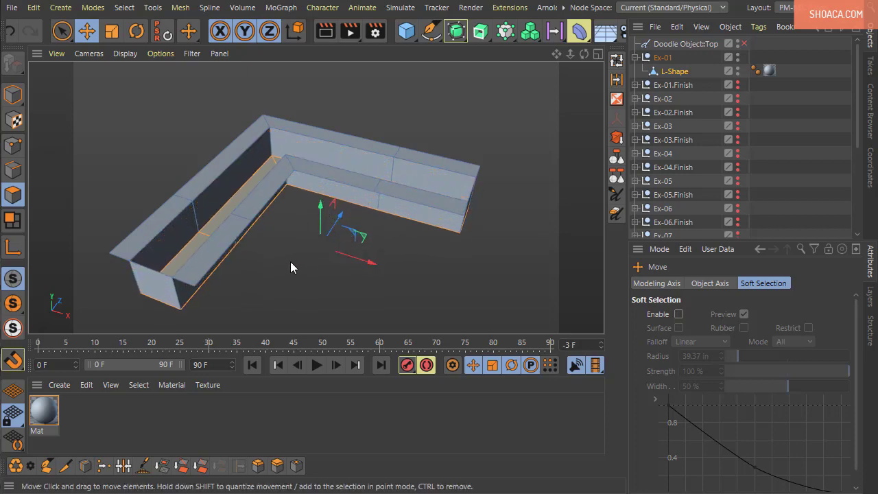
Select the end-cap polygons at both ends of the channel and delete them to leave the ends open.
alt+drag(290, 261, 221, 220)
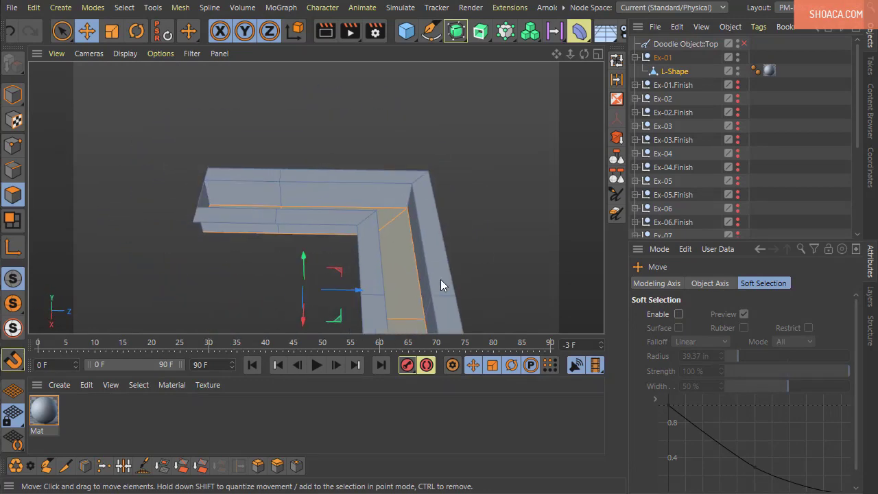
alt+drag(441, 284, 201, 245)
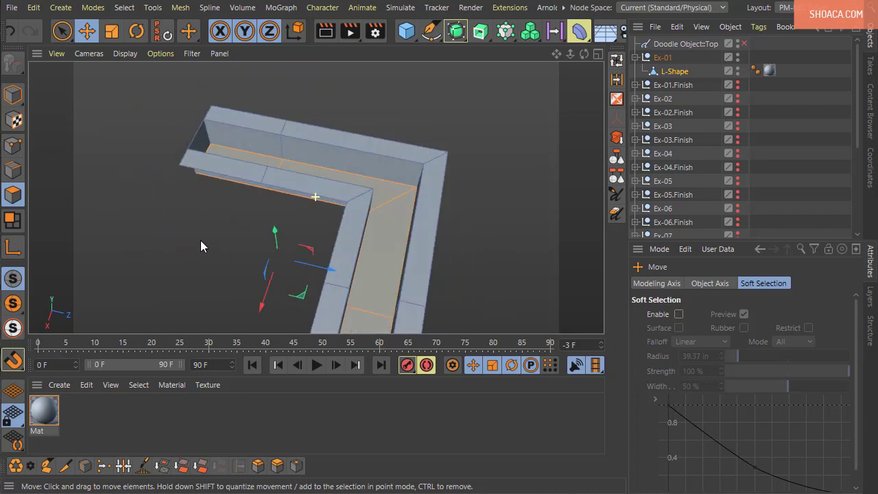
click(201, 143)
alt+drag(201, 143, 432, 226)
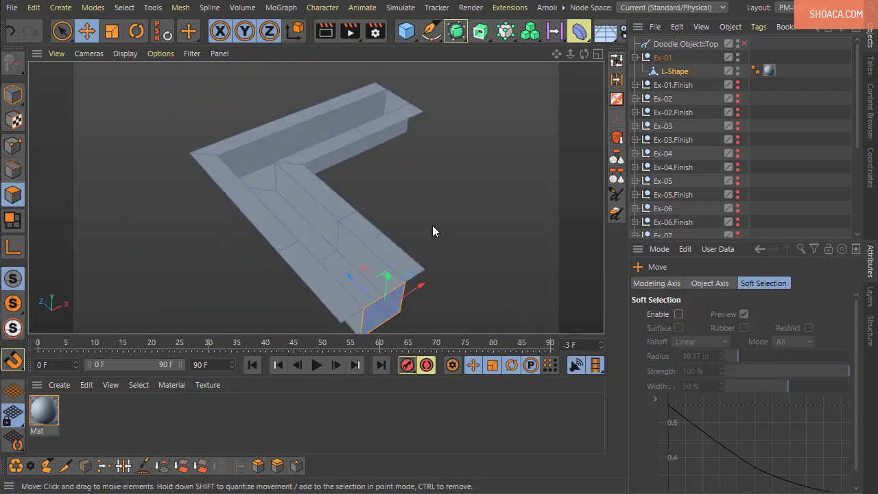
shift+click(401, 104)
alt+drag(428, 139, 362, 243)
click(385, 248)
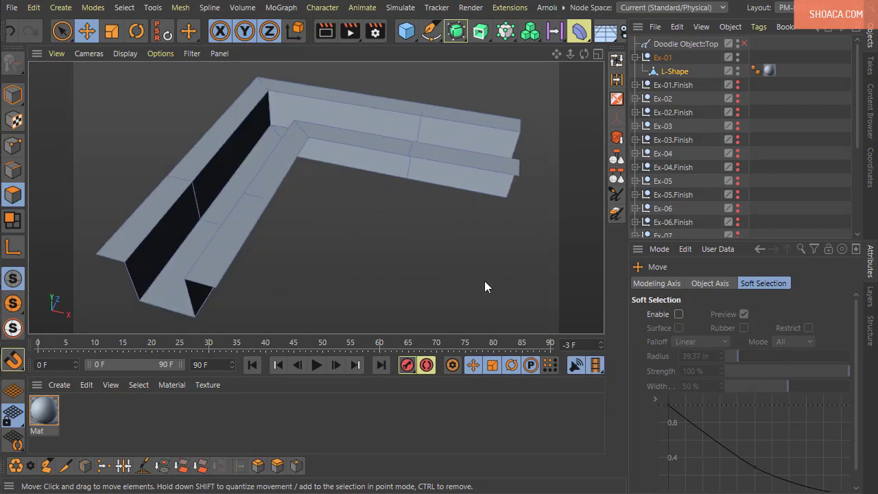
Add a Subdivision Surface as the parent of the L-Shape object.
click(673, 72)
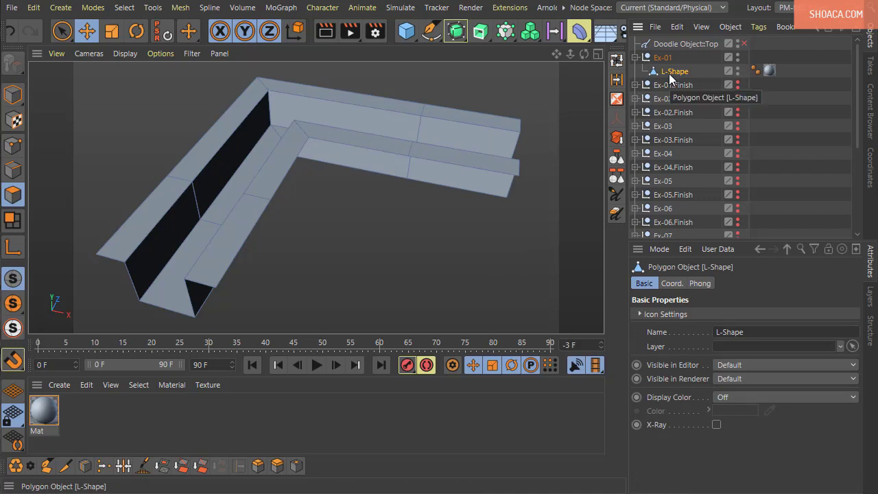
alt+click(456, 33)
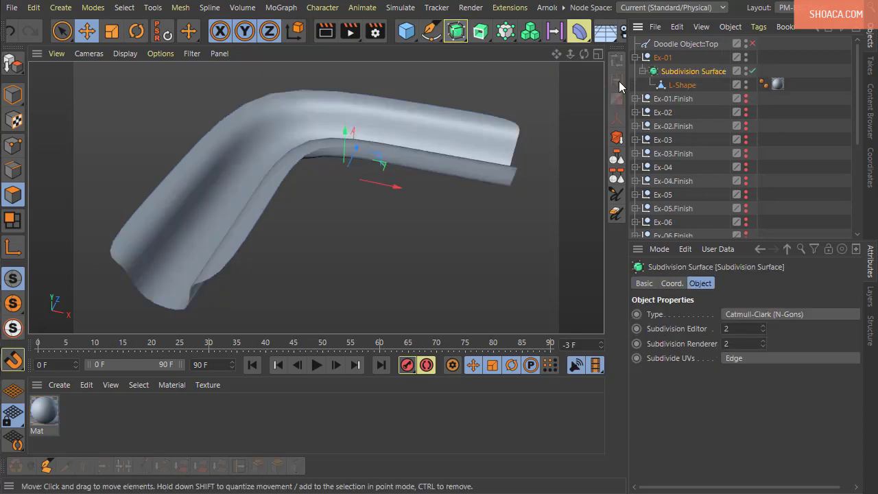
alt+drag(483, 173, 411, 255)
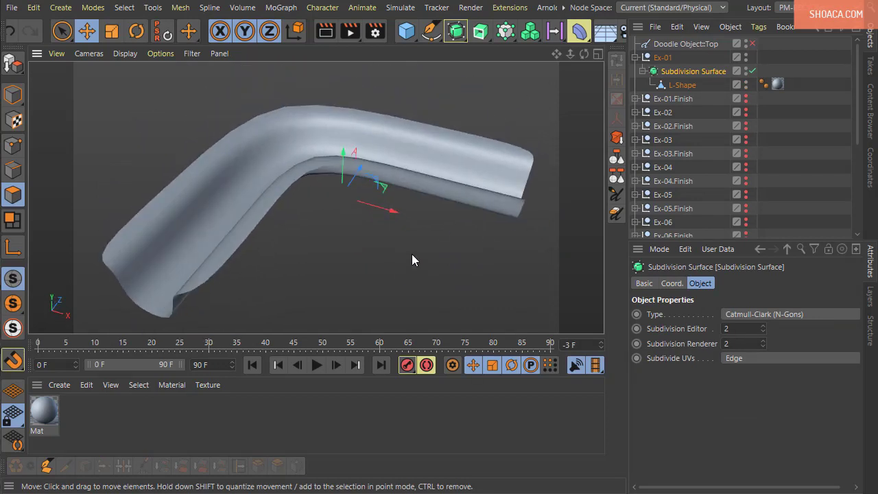
Set the Subdivision Surface's editor and renderer subdivision levels both to 3.
click(762, 327)
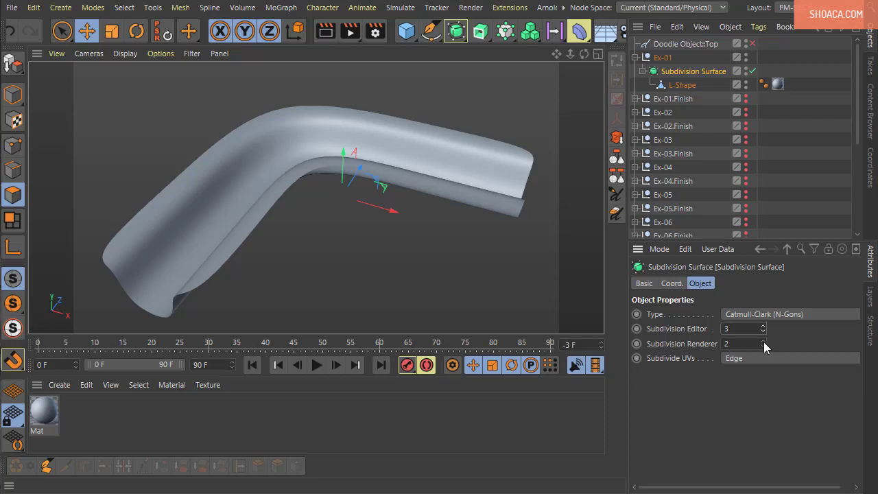
click(763, 341)
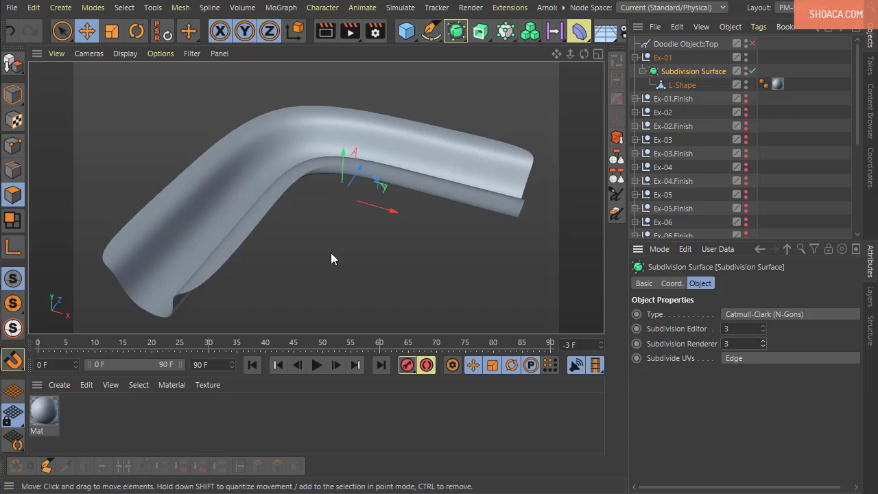
alt+drag(331, 253, 320, 236)
alt+middle_drag(320, 236, 329, 229)
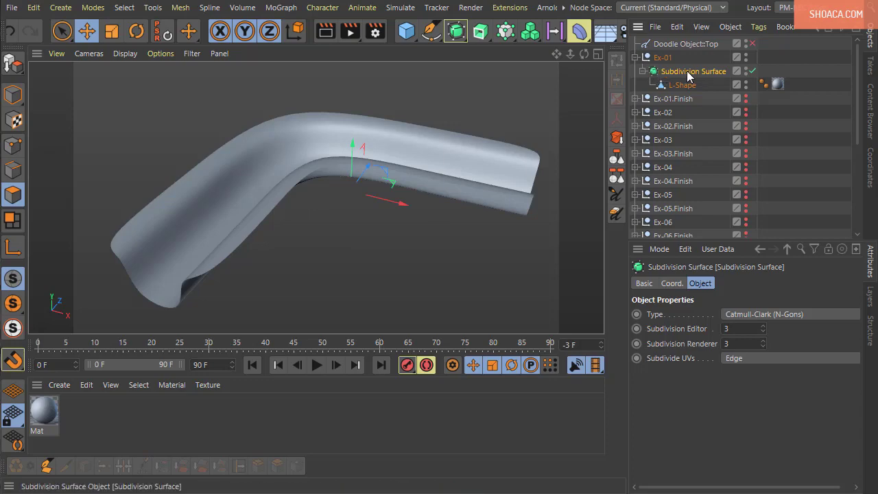
Select the L-Shape in edge mode and loop-select the lengthwise edge where the channel's floor meets its outer wall.
click(682, 85)
alt+drag(335, 274, 341, 308)
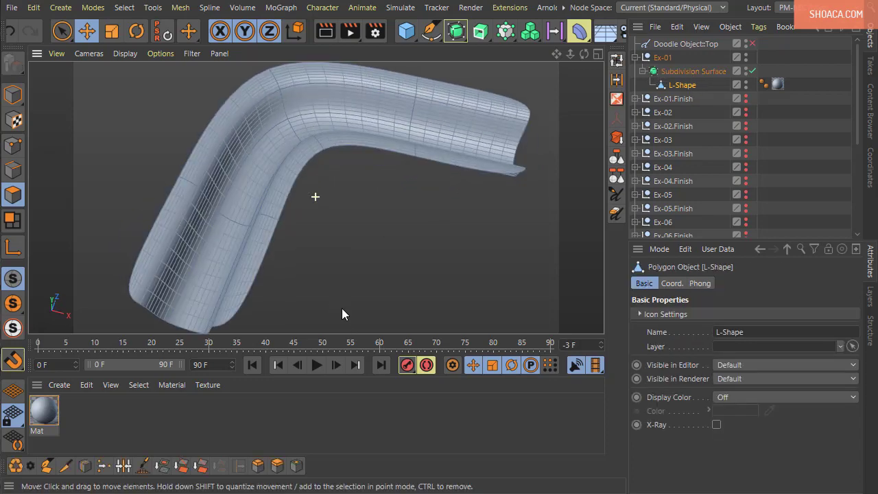
scroll(372, 235, up, 4)
alt+drag(372, 235, 244, 195)
click(13, 169)
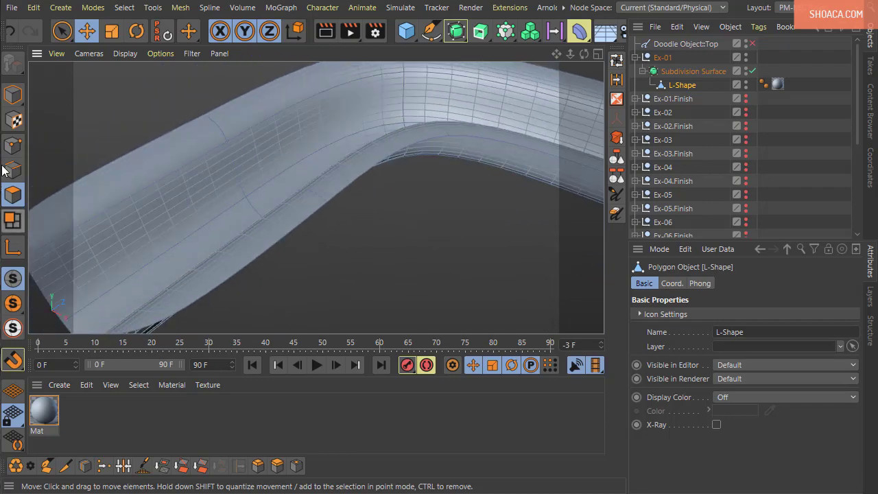
click(230, 207)
double_click(231, 207)
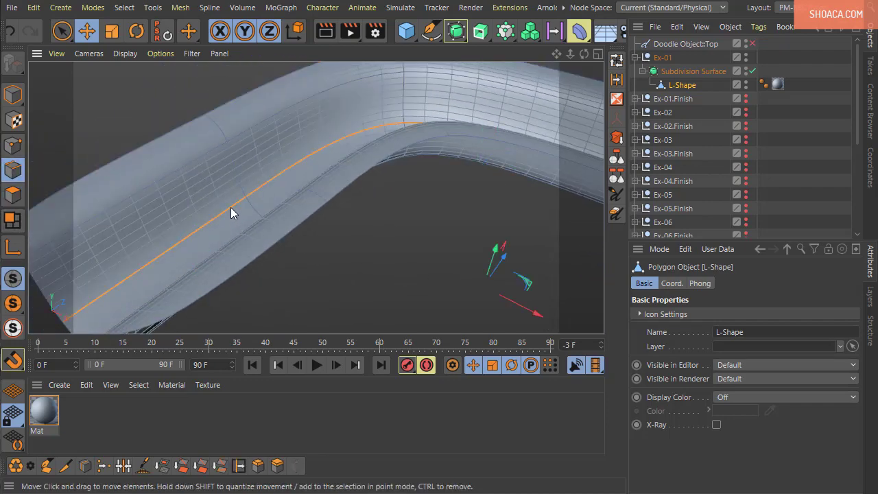
alt+drag(231, 207, 443, 264)
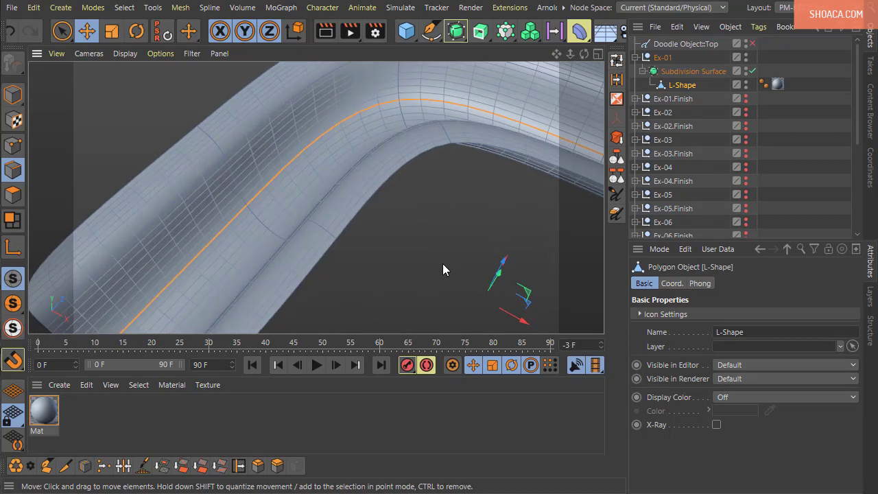
Select the edge loop along the top of the channel's outer wall with the Subdivision Surface temporarily disabled.
click(751, 71)
scroll(408, 244, down, 5)
alt+drag(407, 248, 400, 220)
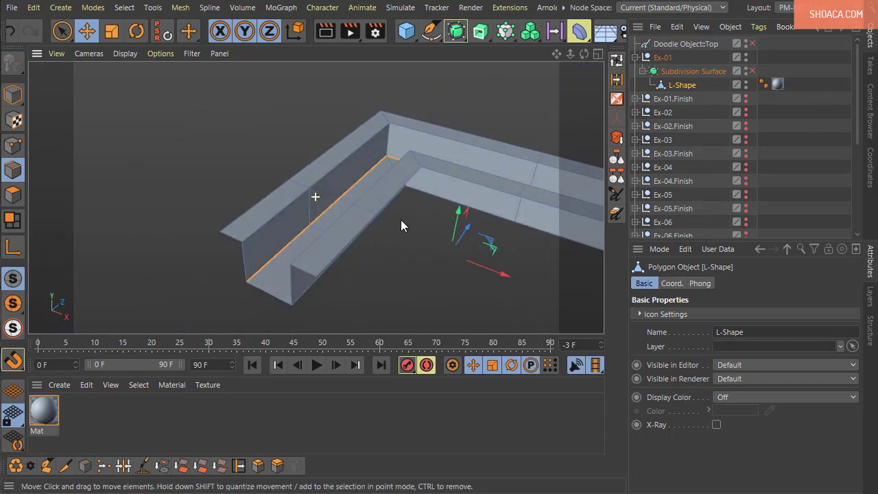
double_click(266, 224)
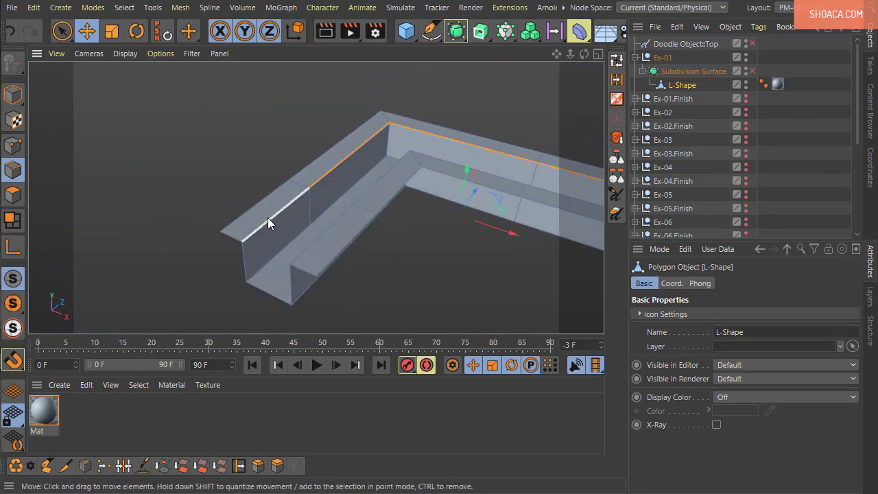
click(753, 72)
alt+drag(461, 267, 484, 241)
scroll(415, 232, up, 2)
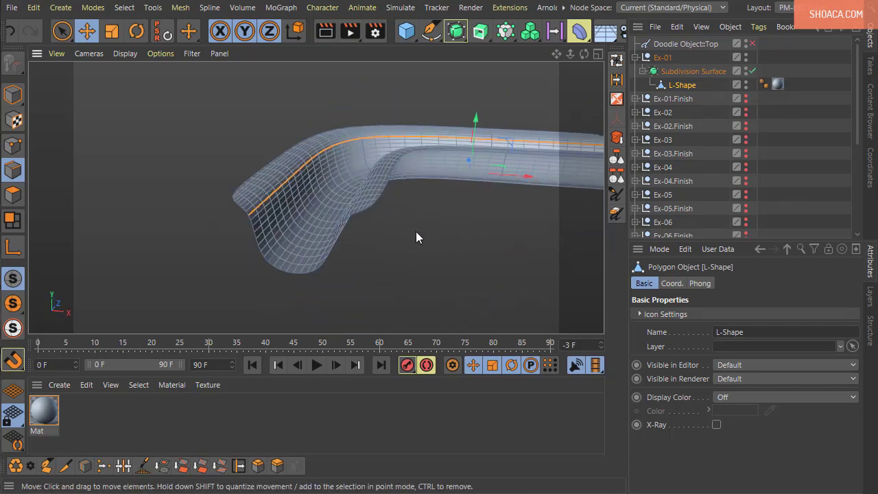
alt+middle_drag(415, 231, 296, 243)
alt+drag(295, 242, 343, 265)
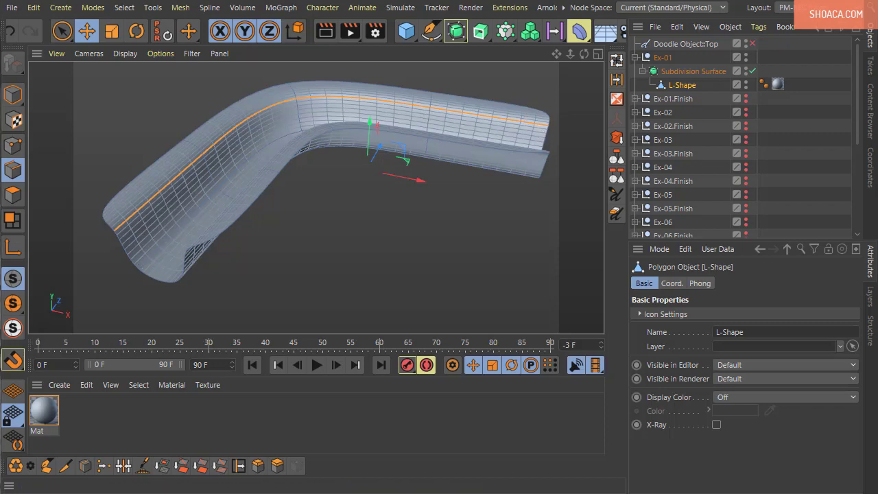
Add the floor and top edge loops of the channel's inner wall to the L-Shape's edge selection.
mouse_move(266, 249)
mouse_down()
mouse_move(267, 261)
mouse_move(404, 295)
mouse_up()
shift+double_click(349, 276)
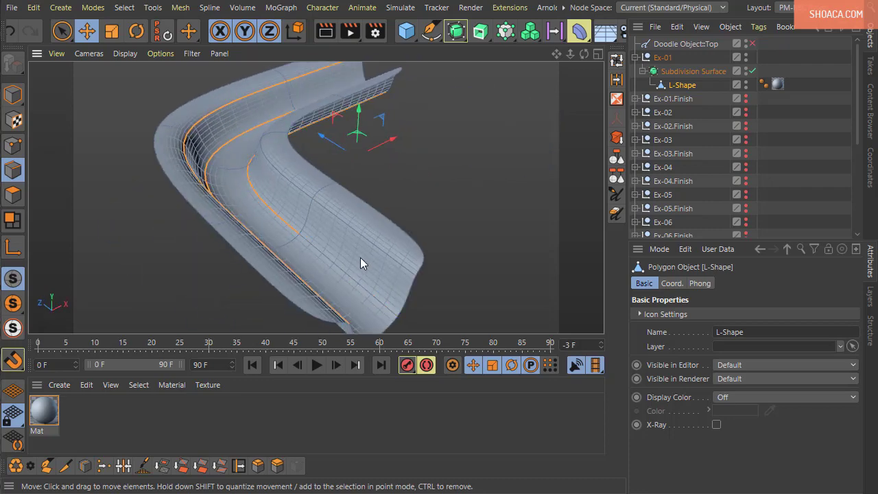
shift+click(325, 258)
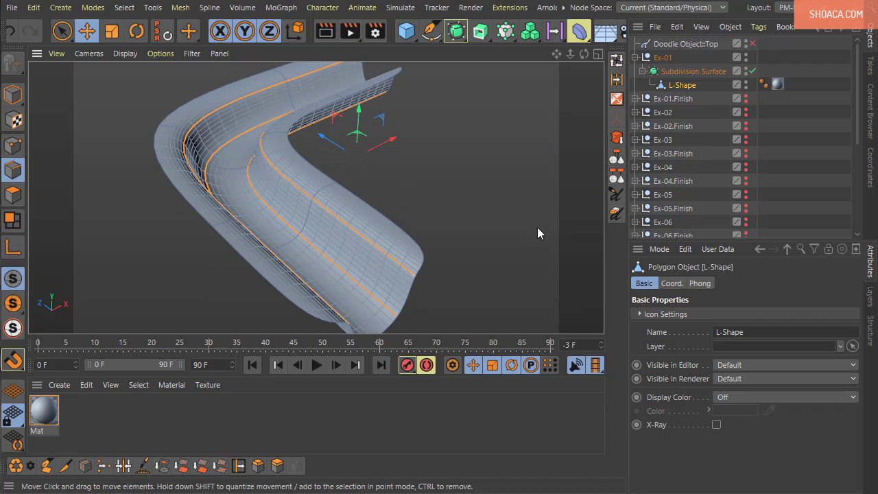
Check the selected edge loops on the unsmoothed mesh by switching the Subdivision Surface off and on again.
alt+drag(539, 231, 419, 267)
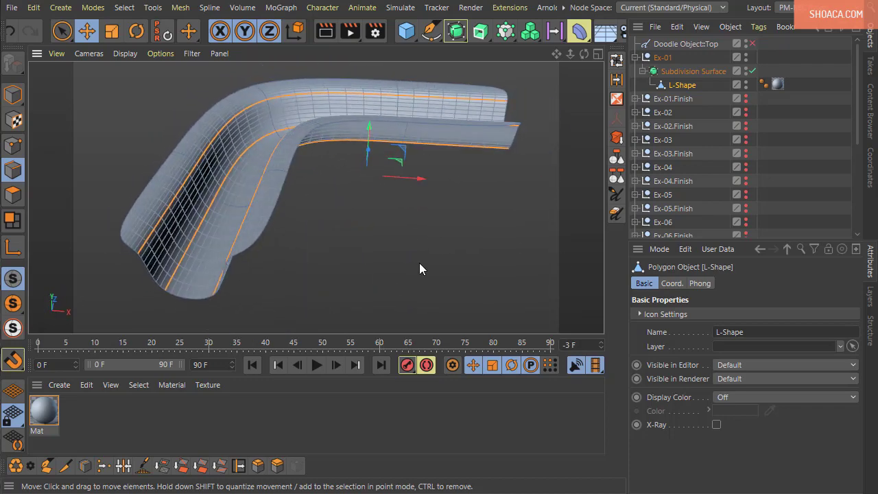
click(752, 70)
alt+drag(367, 248, 248, 225)
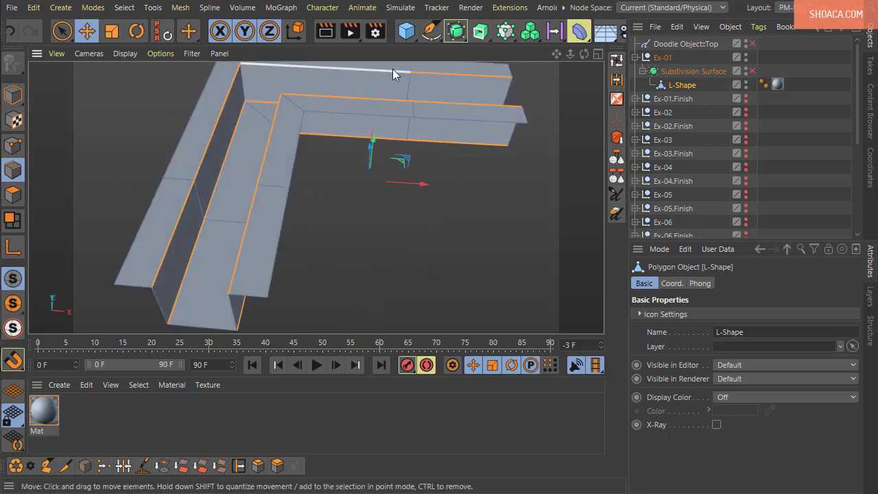
alt+drag(343, 173, 328, 238)
click(752, 71)
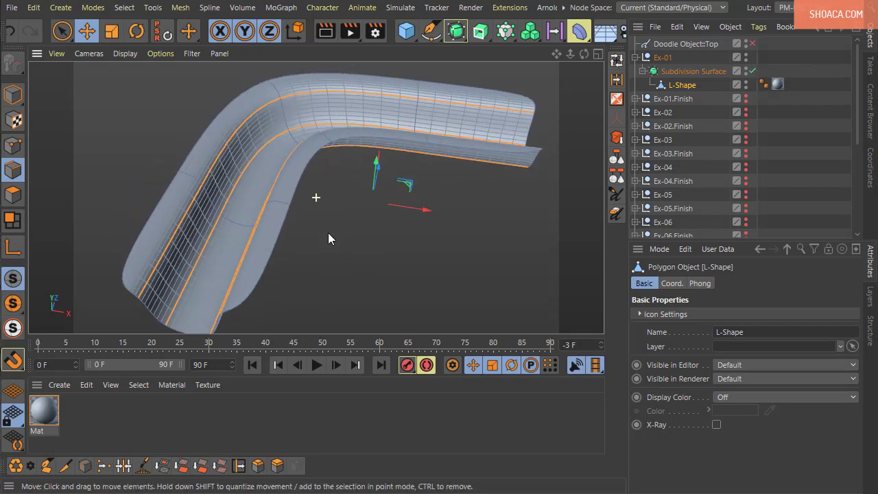
Switch Isoline Editing off and back on to compare the edge selection on the cage and on the smoothed surface.
click(158, 53)
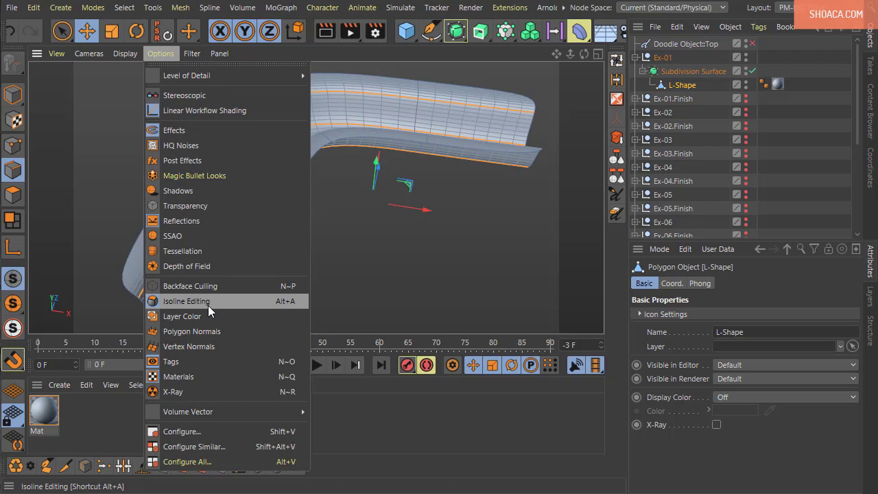
click(264, 301)
alt+drag(385, 295, 221, 110)
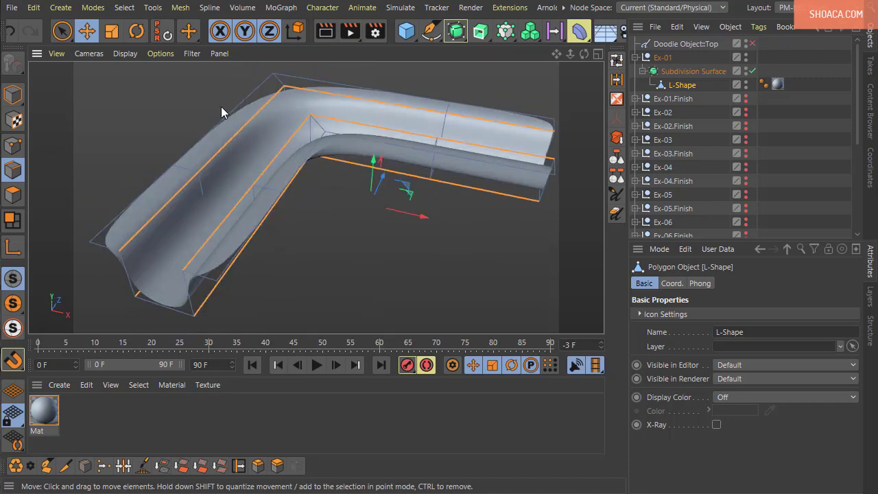
click(157, 56)
click(226, 299)
alt+drag(425, 227, 351, 269)
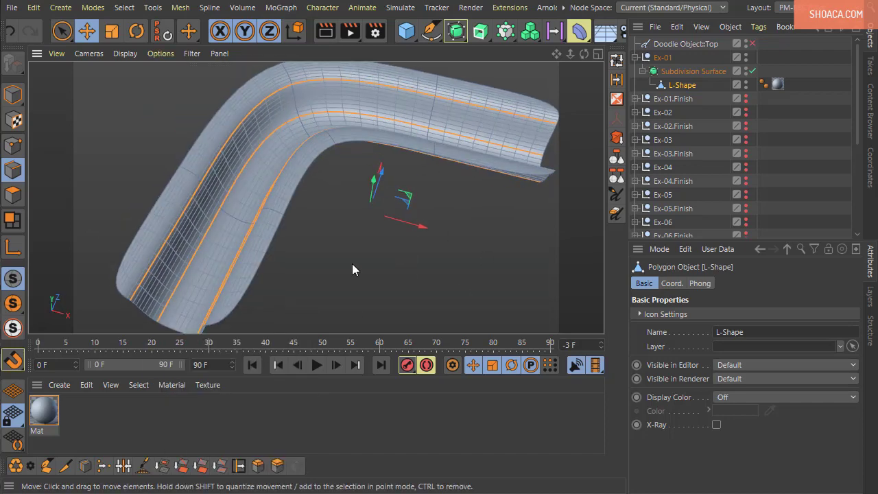
Clear the selection and loop-select only the top edges of the channel's outer and inner walls.
click(352, 267)
click(169, 244)
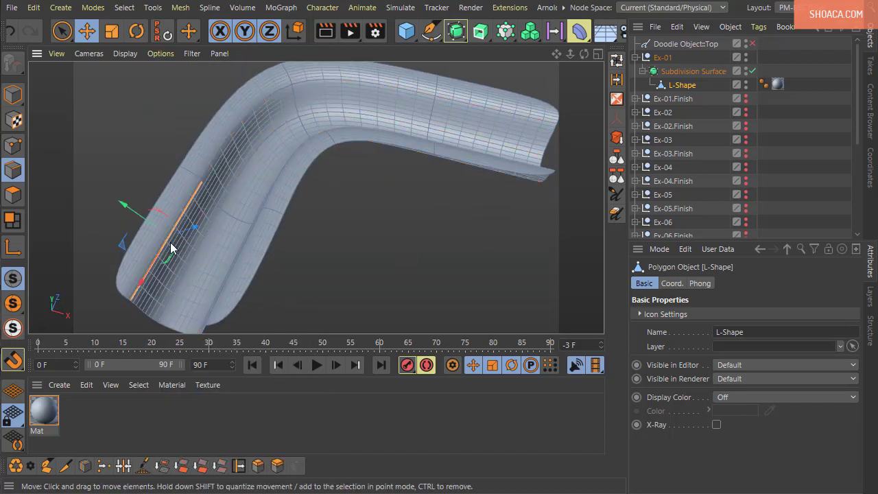
double_click(168, 247)
alt+drag(168, 247, 335, 239)
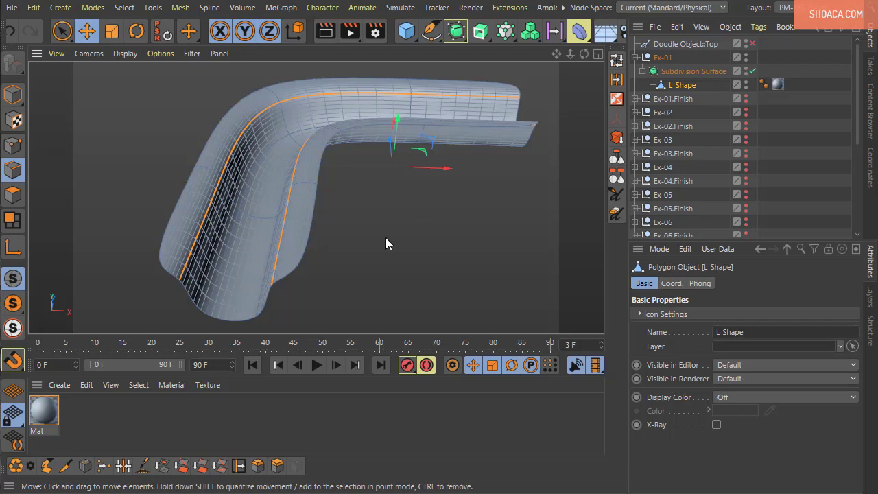
alt+drag(386, 237, 356, 246)
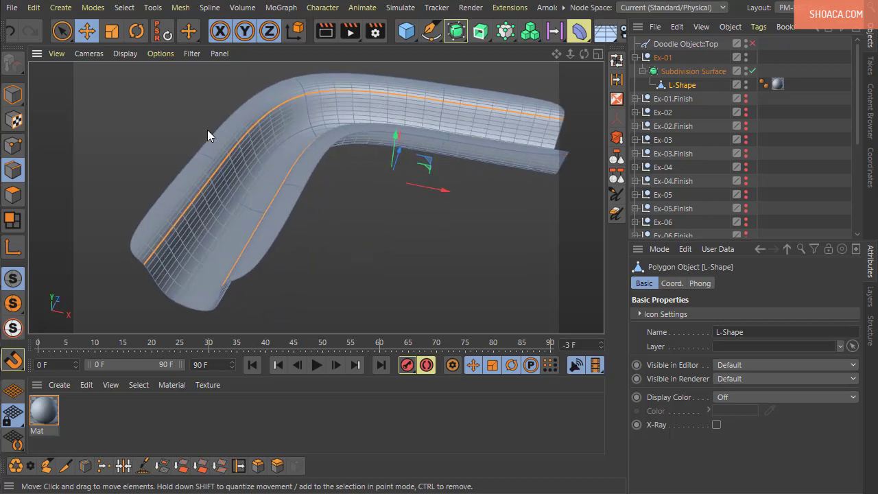
alt+drag(315, 210, 393, 274)
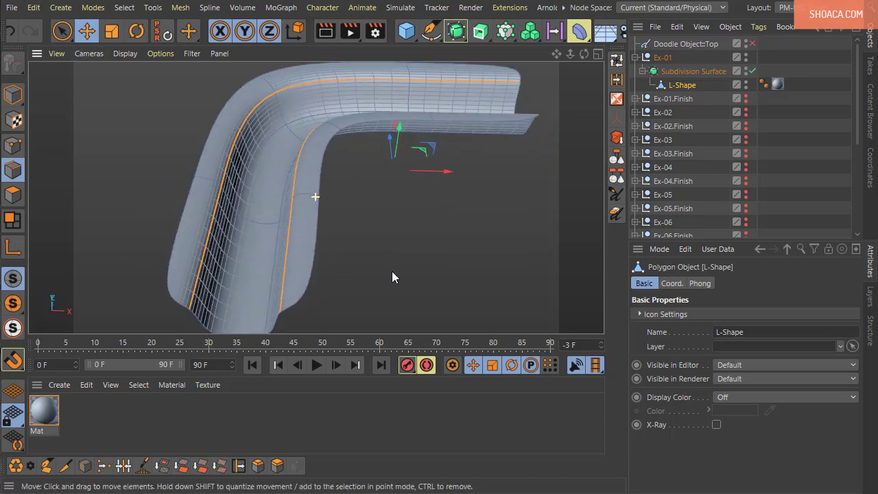
alt+drag(394, 242, 356, 220)
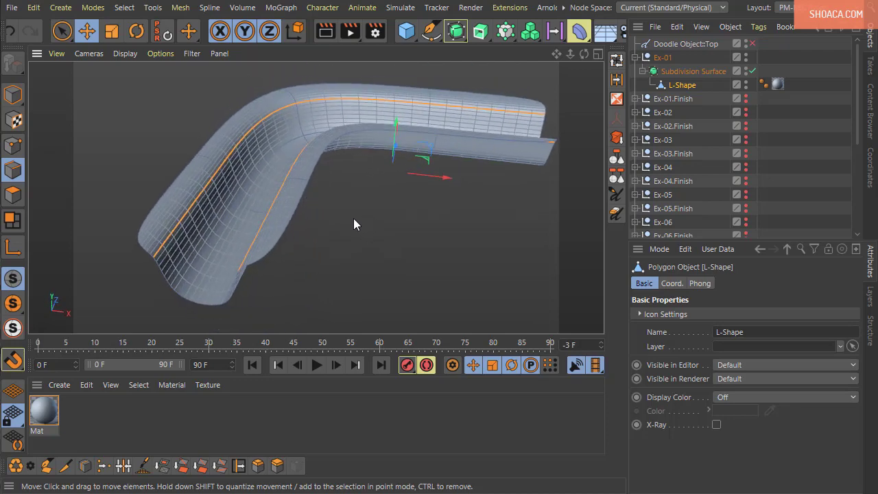
Bevel the selected wall-top edge loops in Solid bevel mode with an offset of about 0.945 in.
right_click(337, 181)
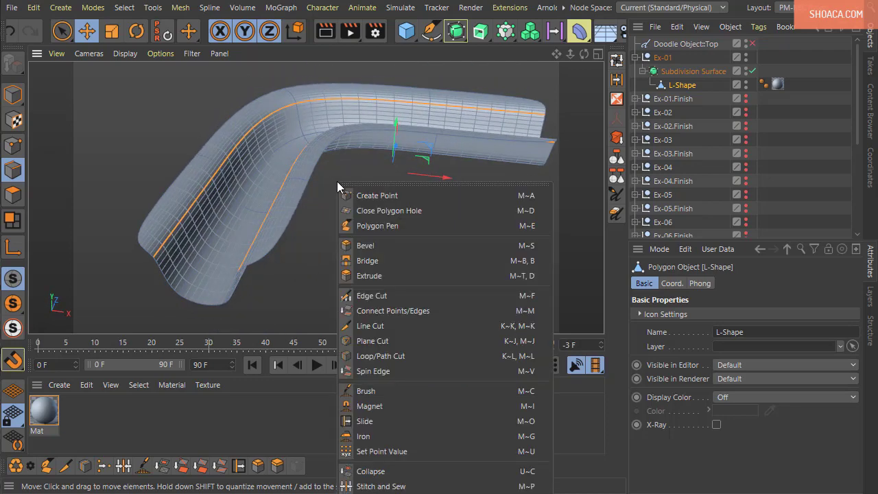
click(370, 244)
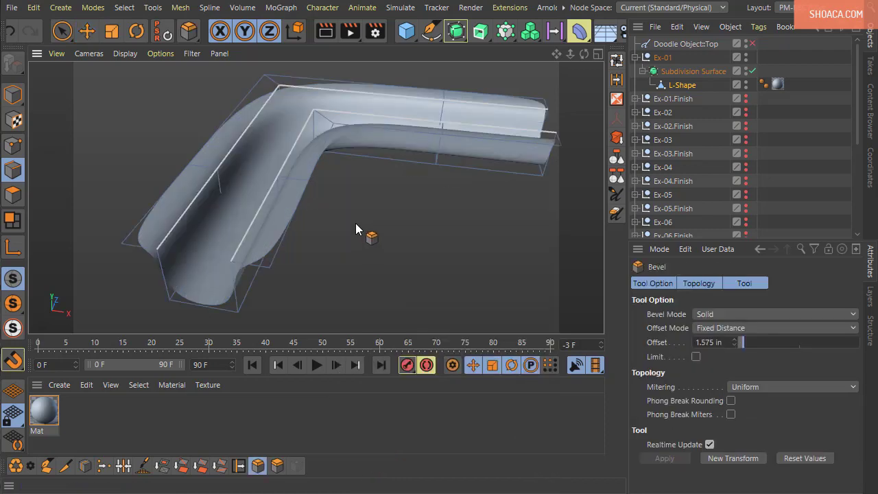
click(726, 314)
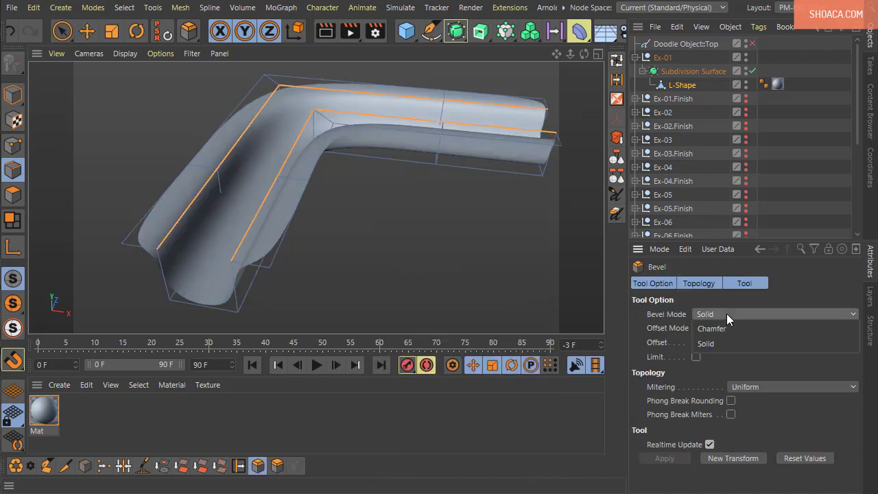
click(706, 344)
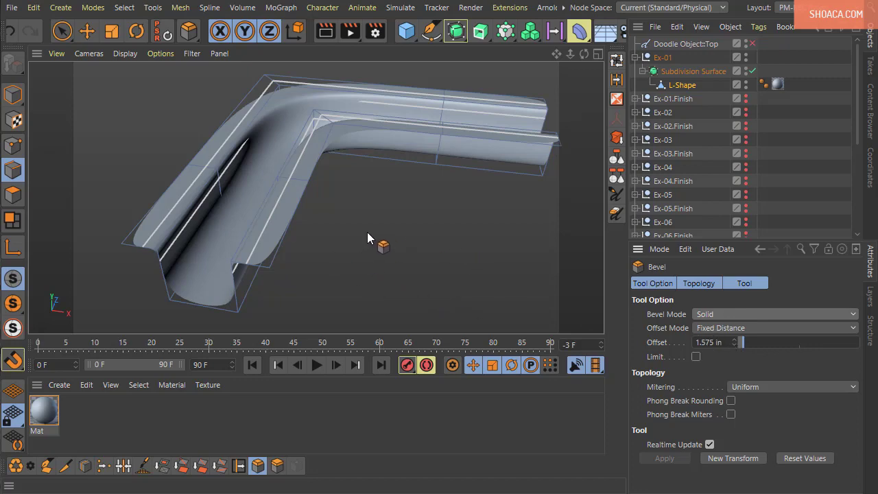
drag(367, 232, 377, 249)
key(ctrl+z)
key(ctrl+z)
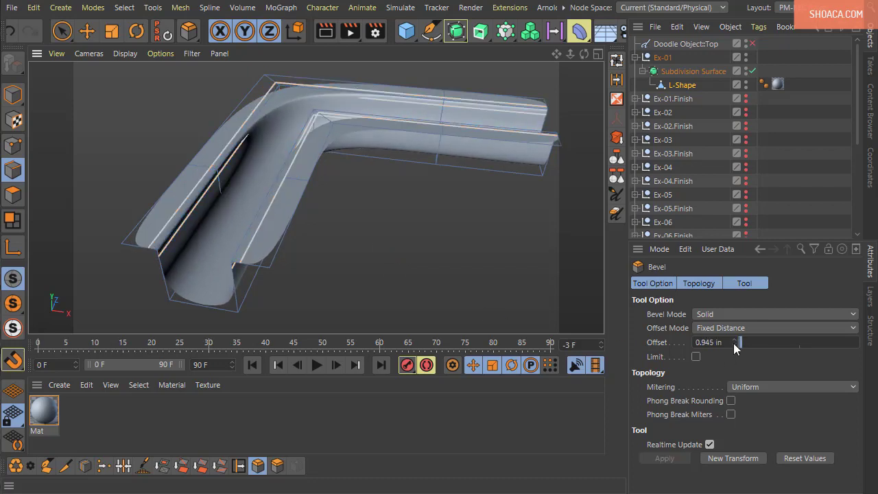
Adjust the Solid bevel's offset to 1.245 in.
click(733, 339)
click(733, 339)
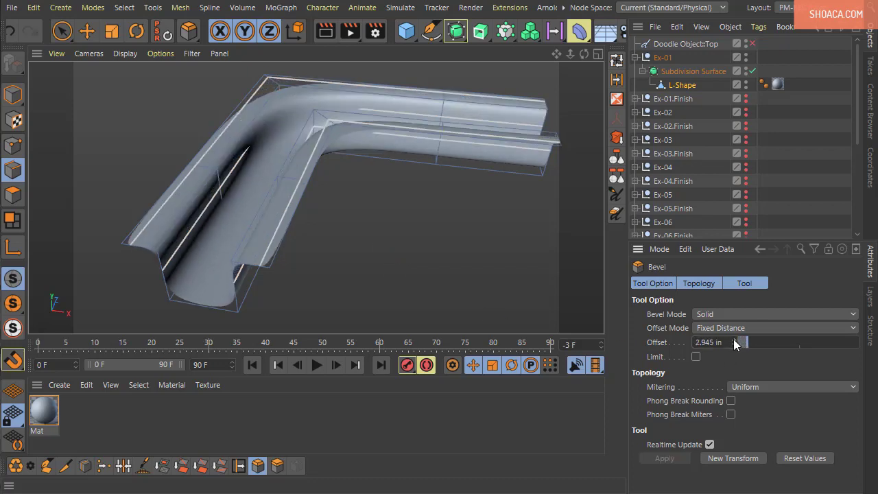
click(734, 343)
alt+click(733, 344)
alt+click(733, 343)
alt+click(733, 343)
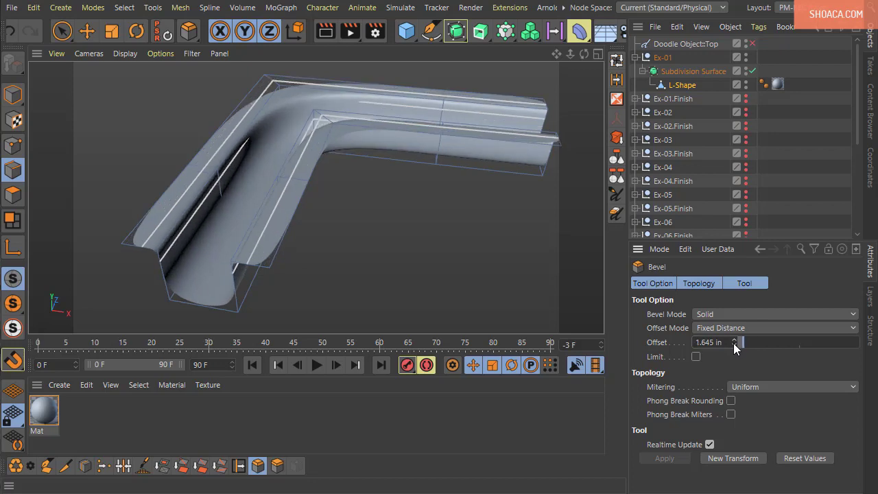
alt+click(733, 344)
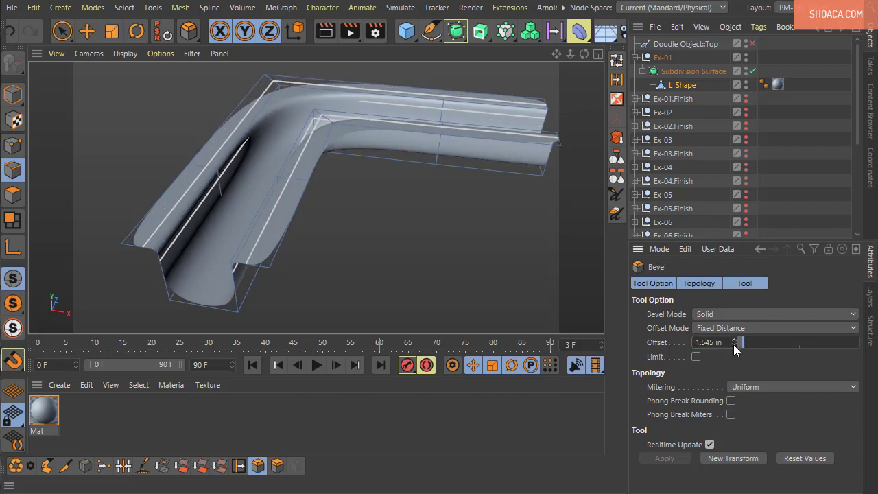
alt+click(733, 344)
alt+click(733, 344)
alt+click(733, 344)
alt+click(733, 344)
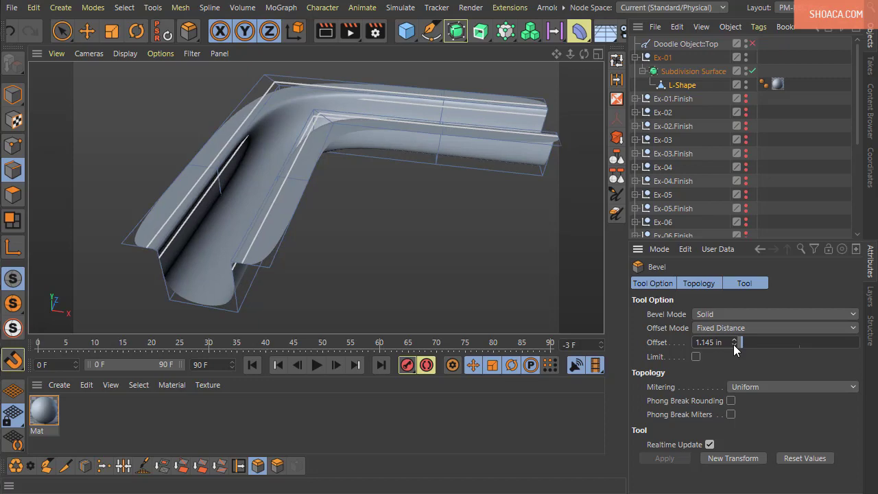
alt+click(733, 344)
alt+click(733, 340)
alt+click(733, 340)
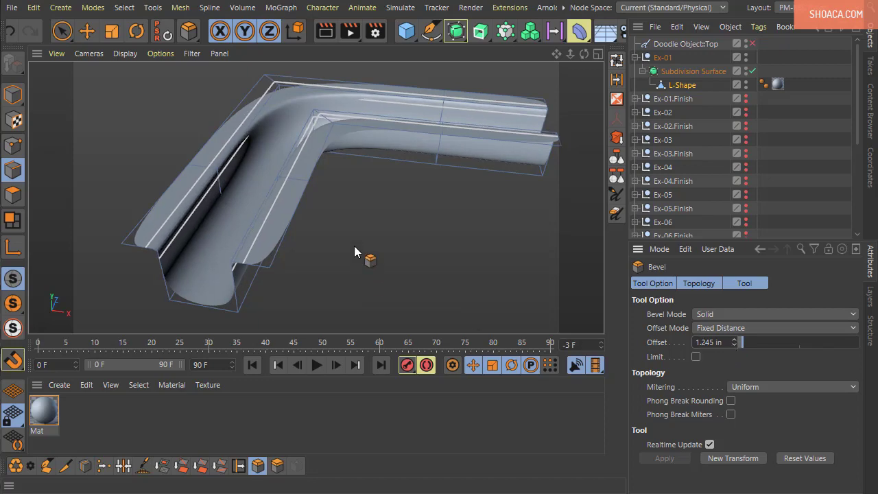
alt+drag(316, 197, 384, 264)
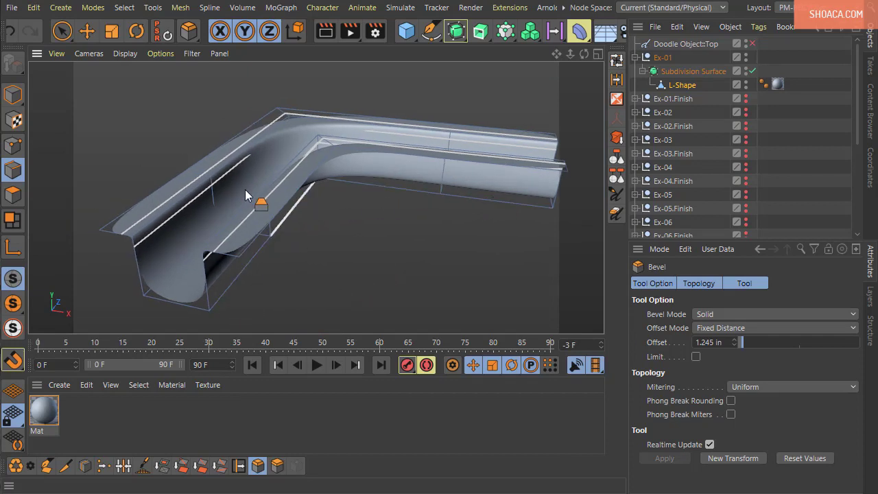
Turn on the SDS Cage display filter and clear the L-Shape's edge selection with the Move tool.
click(192, 55)
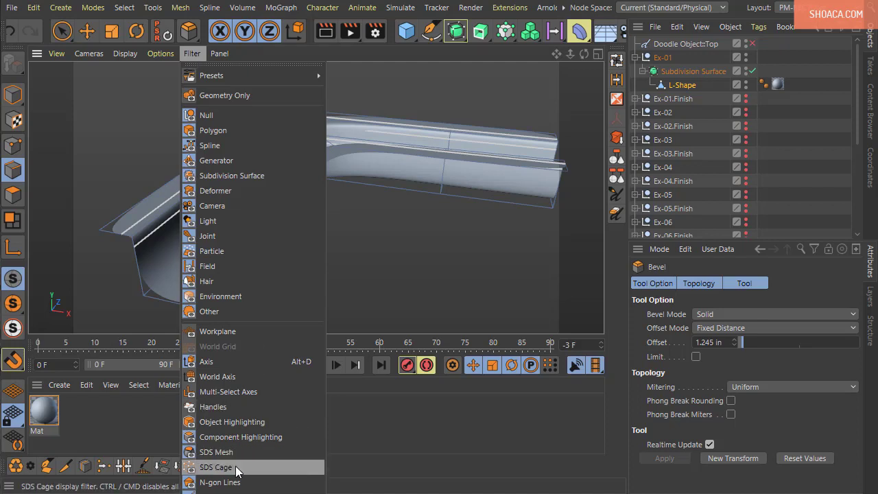
click(213, 468)
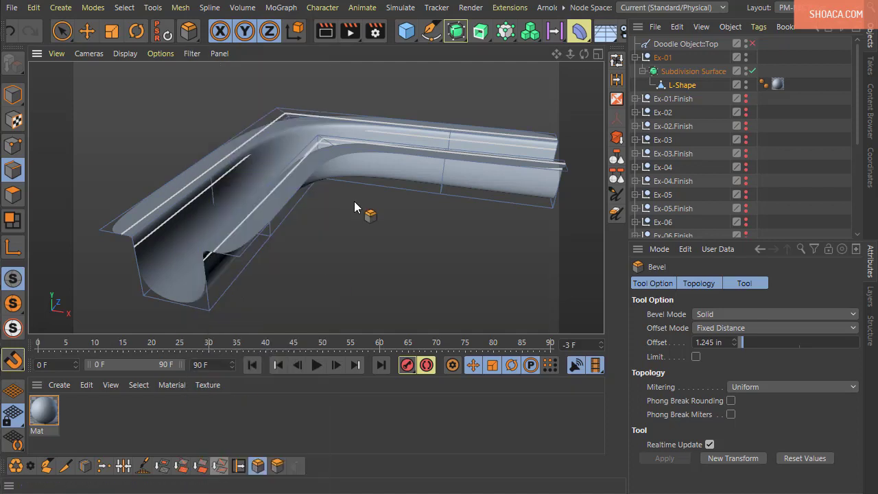
click(683, 85)
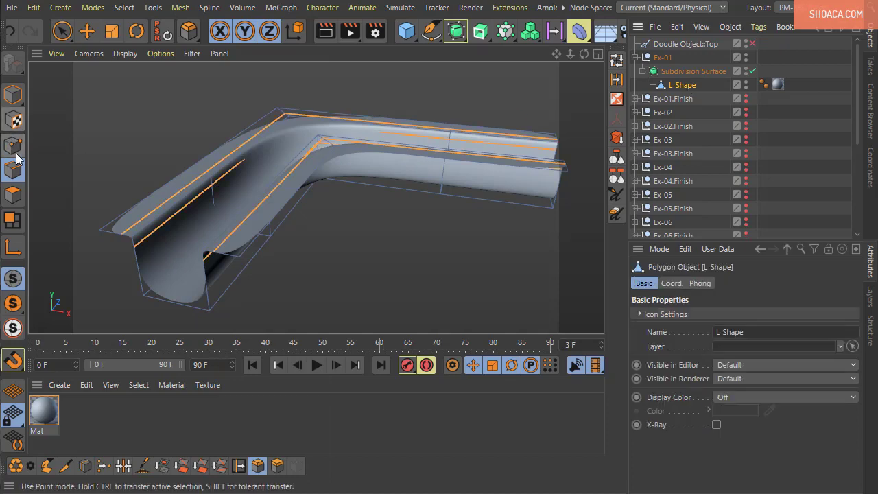
click(89, 32)
alt+drag(314, 197, 324, 260)
click(410, 307)
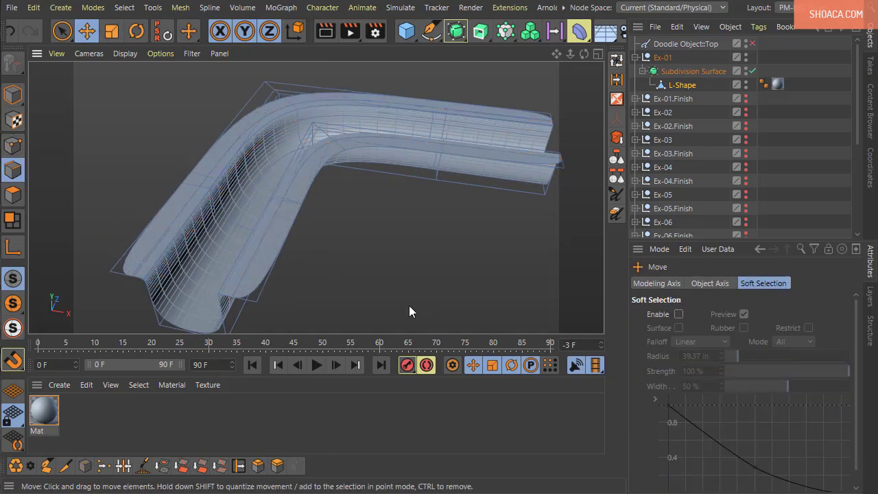
Turn off Isoline Editing in the viewport with the L-Shape selected.
alt+drag(409, 306, 345, 286)
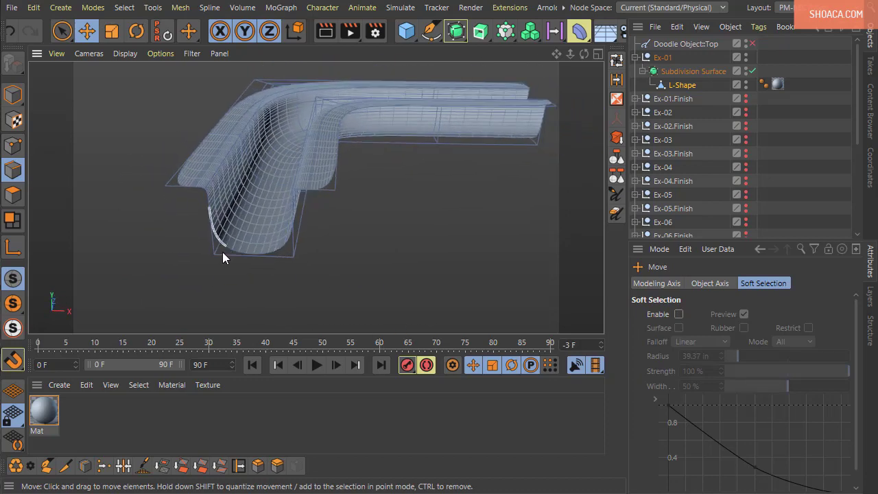
alt+drag(222, 252, 358, 205)
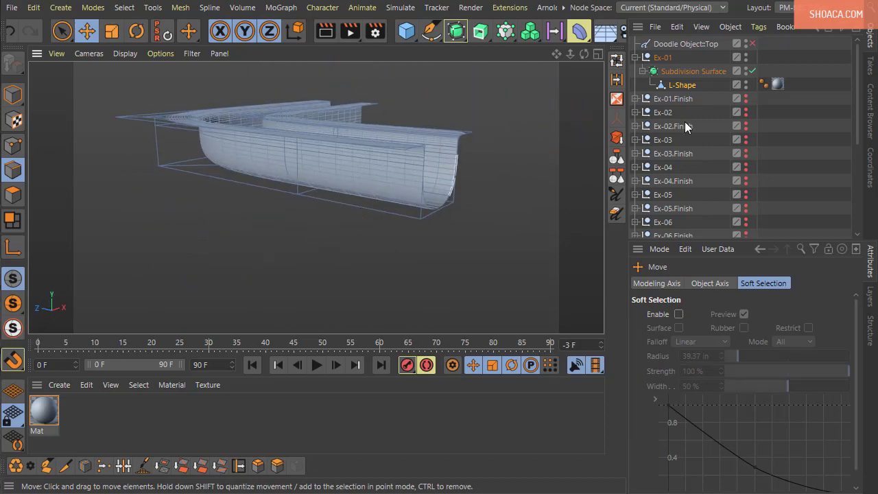
click(681, 83)
alt+drag(256, 159, 309, 244)
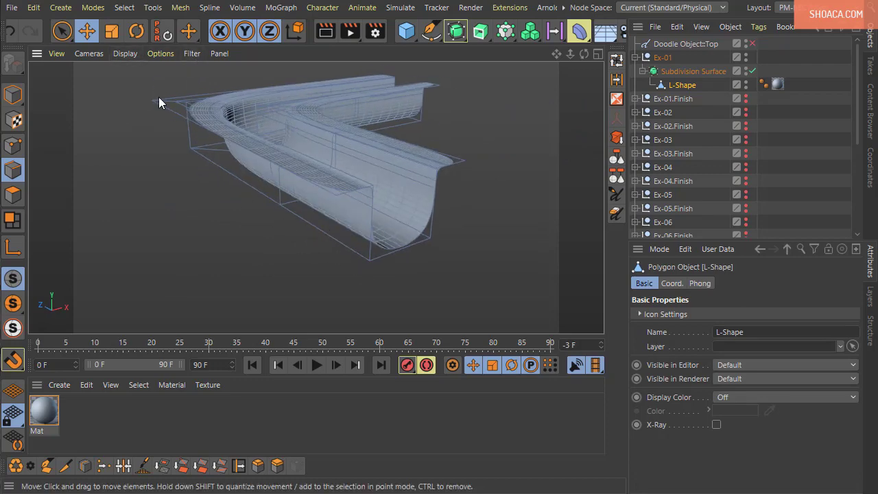
click(158, 54)
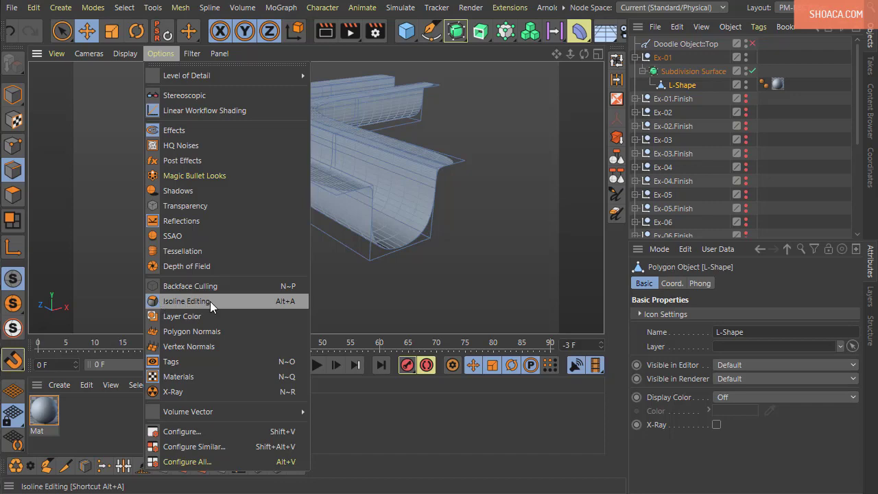
click(210, 301)
click(186, 54)
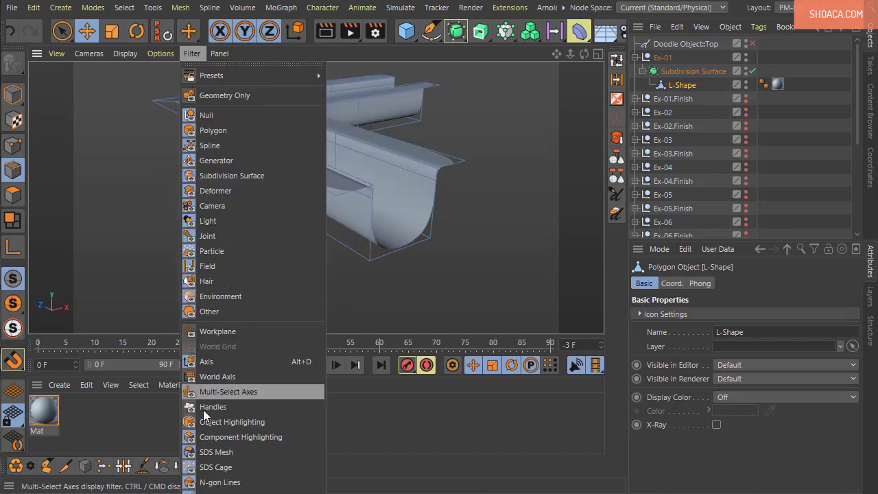
click(220, 2)
Loop-select the two lengthwise edges where the channel's floor meets its outer and inner walls.
click(249, 184)
alt+drag(247, 188, 147, 251)
shift+double_click(190, 248)
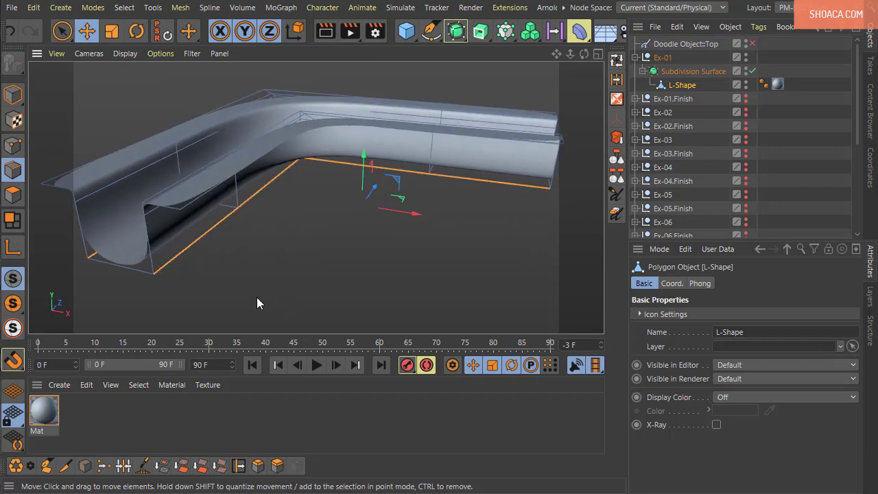
drag(257, 297, 304, 130)
alt+drag(332, 193, 320, 243)
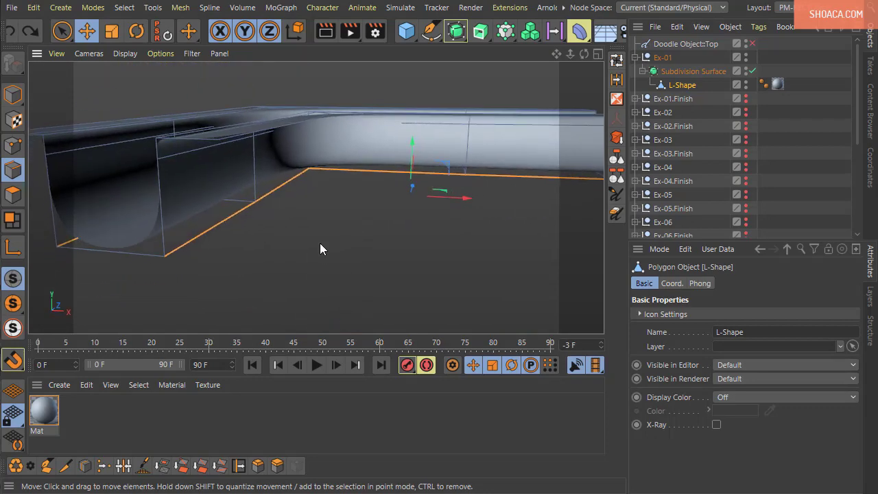
Bevel the two selected lengthwise floor edges of the channel with the Bevel Mode set to Chamfer.
click(258, 468)
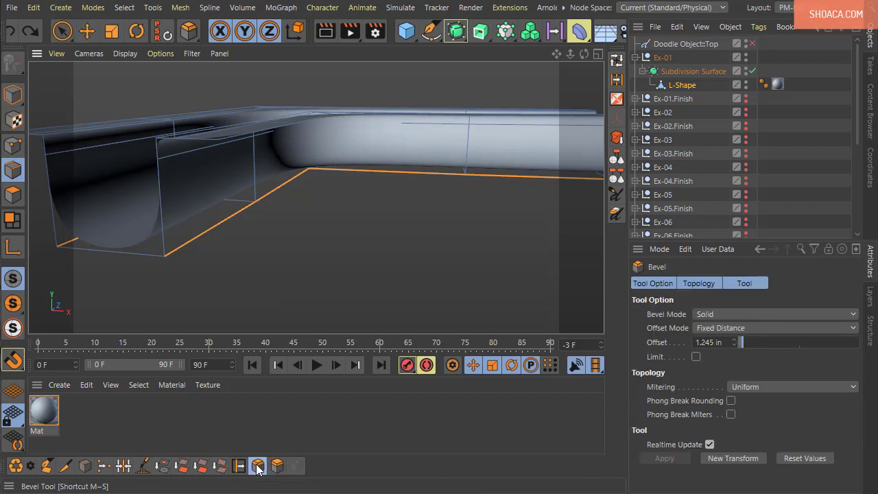
click(711, 318)
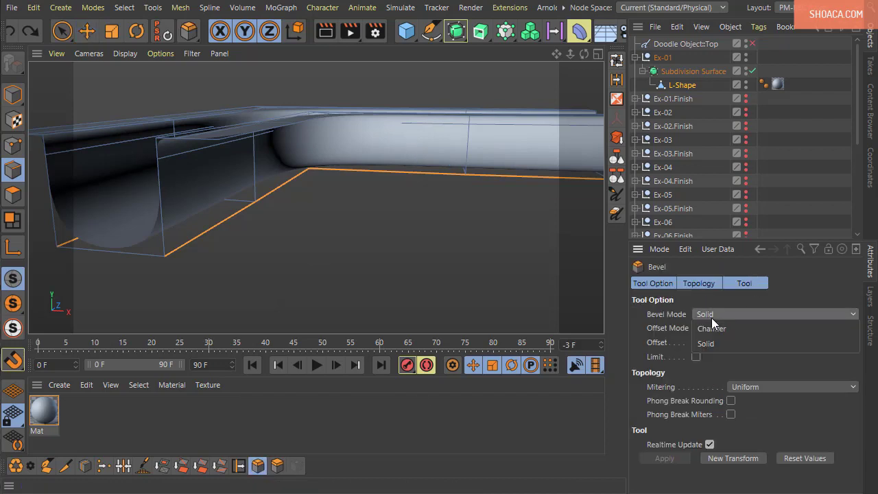
click(712, 326)
alt+drag(331, 299, 252, 252)
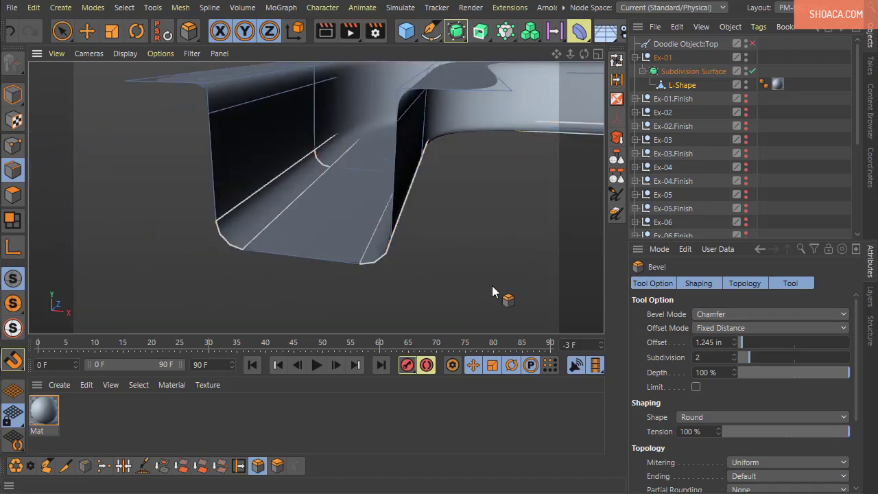
alt+drag(492, 285, 346, 304)
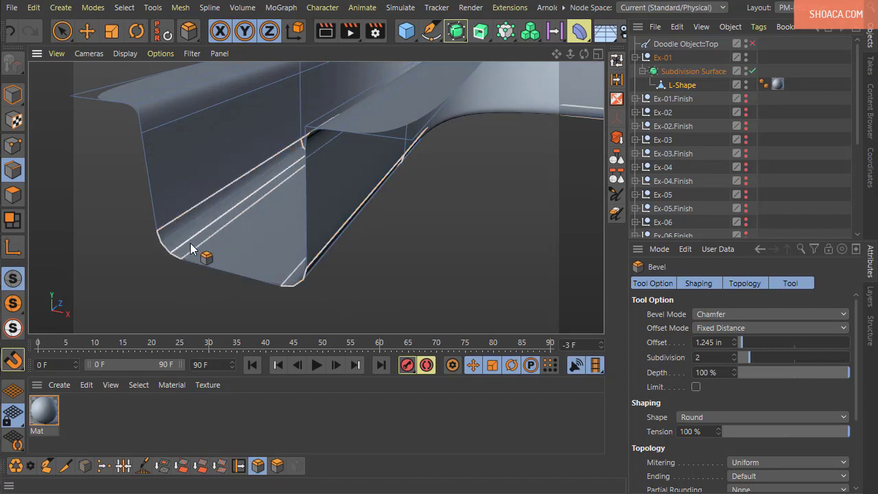
Try a tighter bevel offset of 0.445 in on the floor edges and restore the offset to 1.245 in.
click(735, 344)
alt+click(735, 339)
alt+click(735, 339)
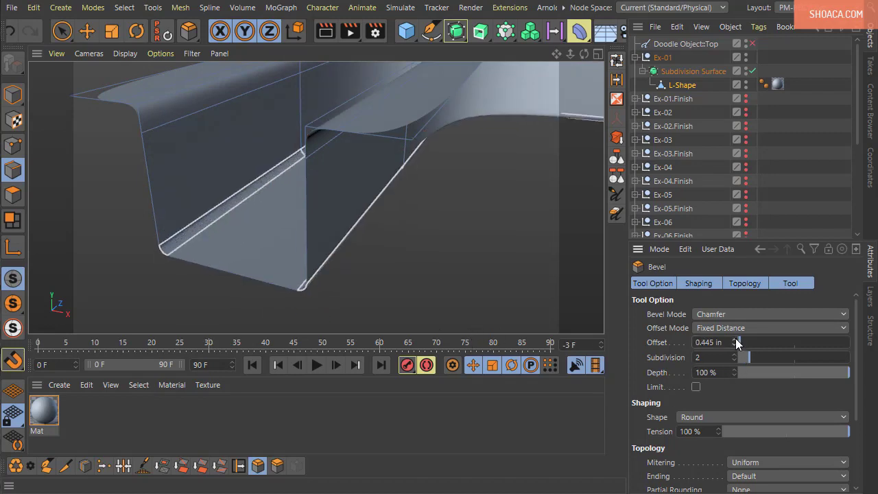
alt+click(735, 339)
alt+click(735, 338)
alt+click(735, 339)
alt+click(735, 338)
alt+click(735, 339)
alt+click(735, 339)
alt+click(735, 338)
alt+click(736, 339)
alt+drag(571, 323, 499, 263)
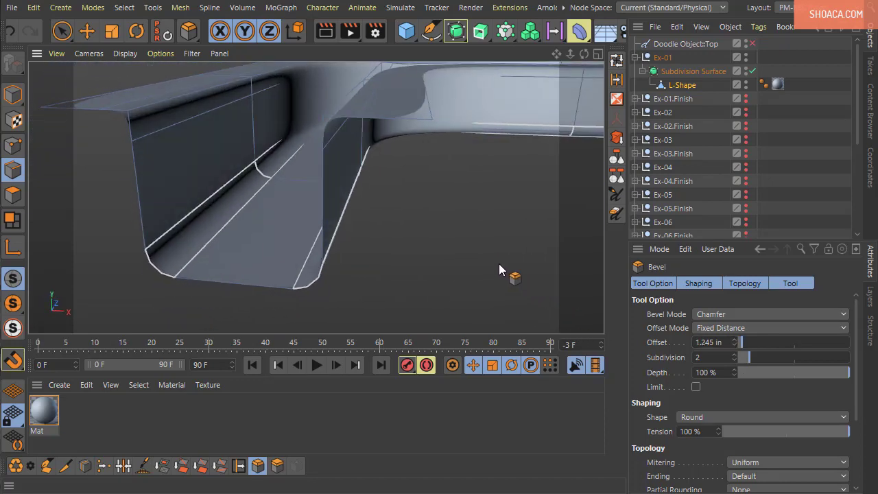
alt+drag(434, 272, 374, 280)
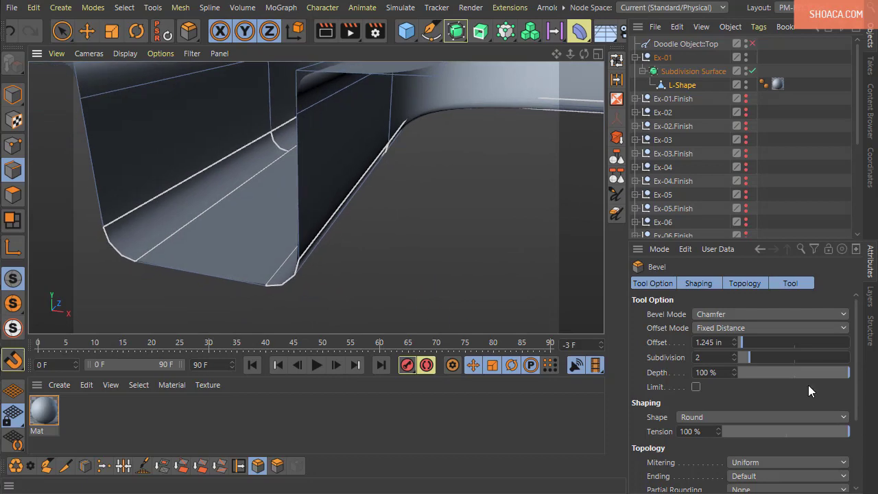
Set the floor-edge bevel's subdivision to 4.
click(734, 354)
click(734, 354)
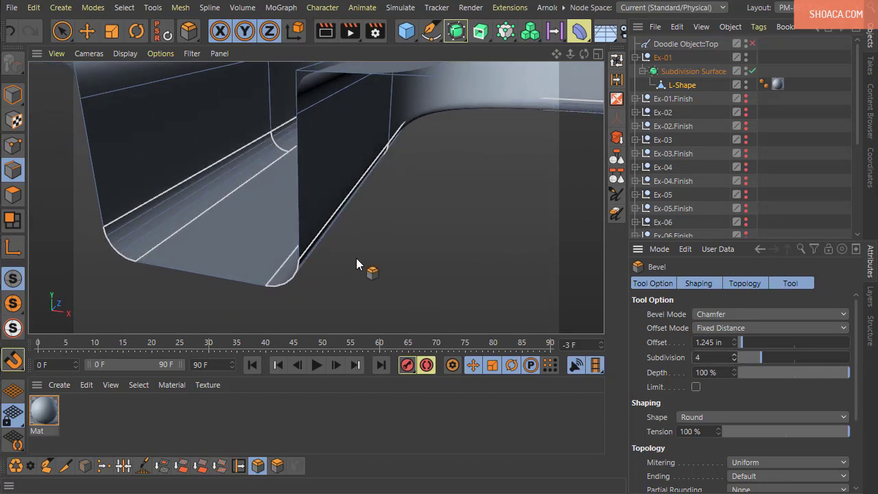
scroll(356, 258, down, 5)
alt+drag(314, 196, 390, 278)
Select the Subdivision Surface, switch to Model mode, and render the active view of the channel.
click(704, 70)
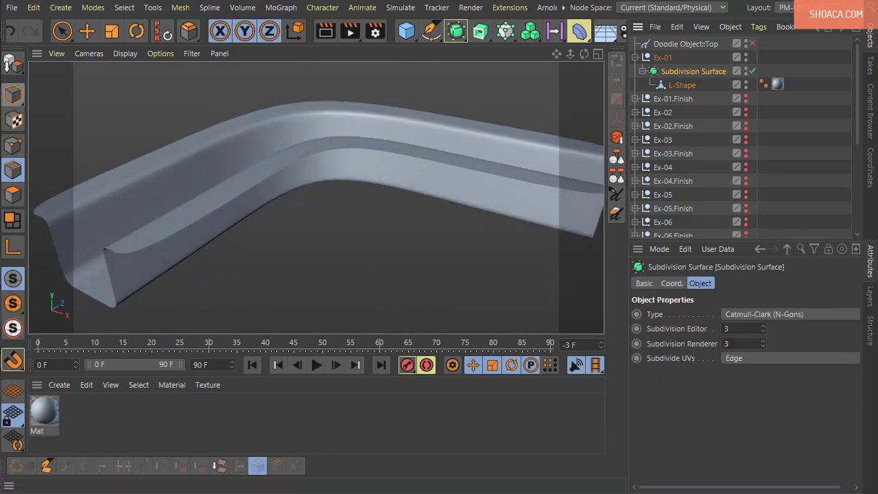
click(13, 94)
alt+drag(360, 230, 319, 284)
click(325, 31)
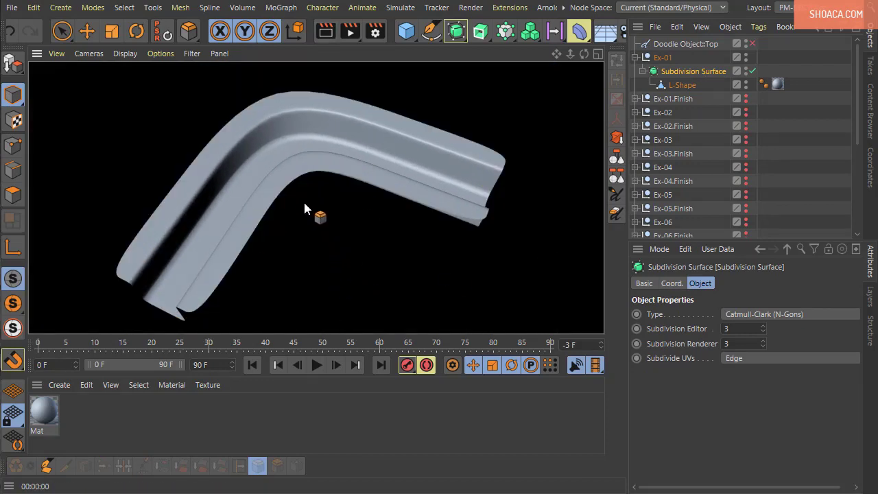
click(667, 71)
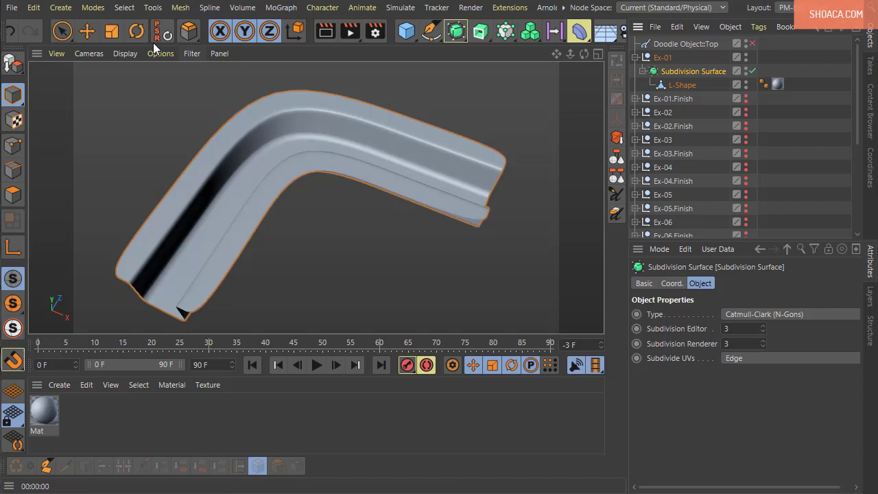
Switch to the Move tool and examine the channel's smoothed corners from several angles.
click(83, 33)
alt+drag(463, 327, 324, 259)
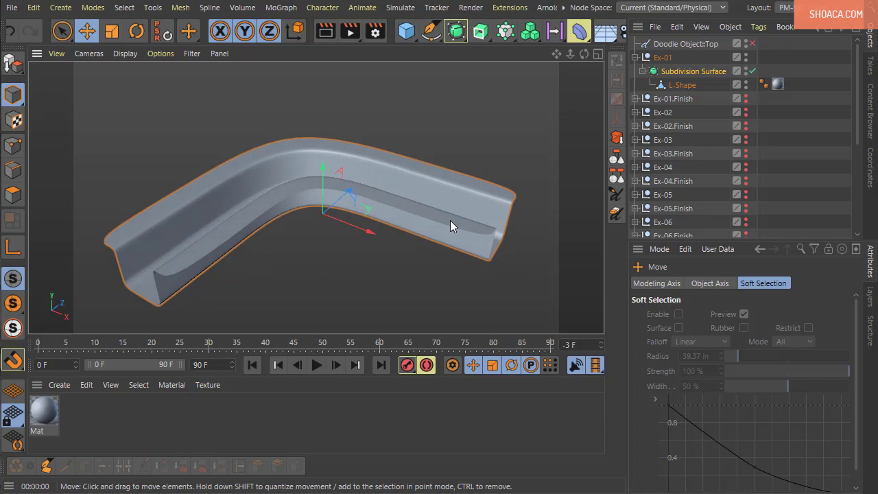
mouse_move(376, 222)
alt+mouse_down()
mouse_move(380, 261)
mouse_move(369, 230)
alt+mouse_up()
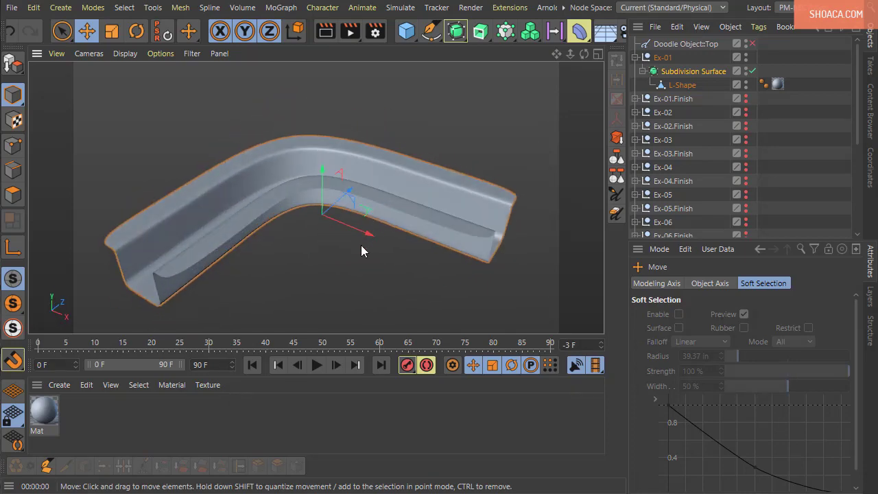
alt+drag(387, 191, 351, 246)
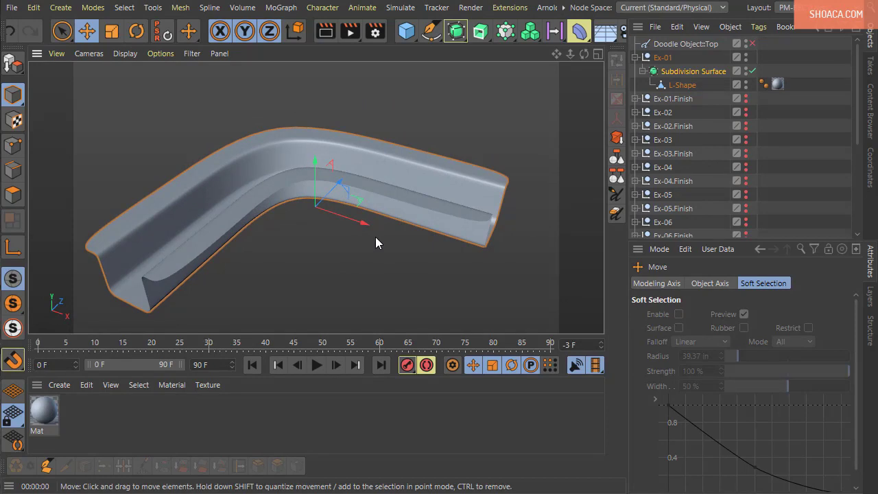
mouse_move(376, 236)
alt+mouse_down()
mouse_move(370, 242)
mouse_move(371, 212)
mouse_move(367, 221)
alt+mouse_up()
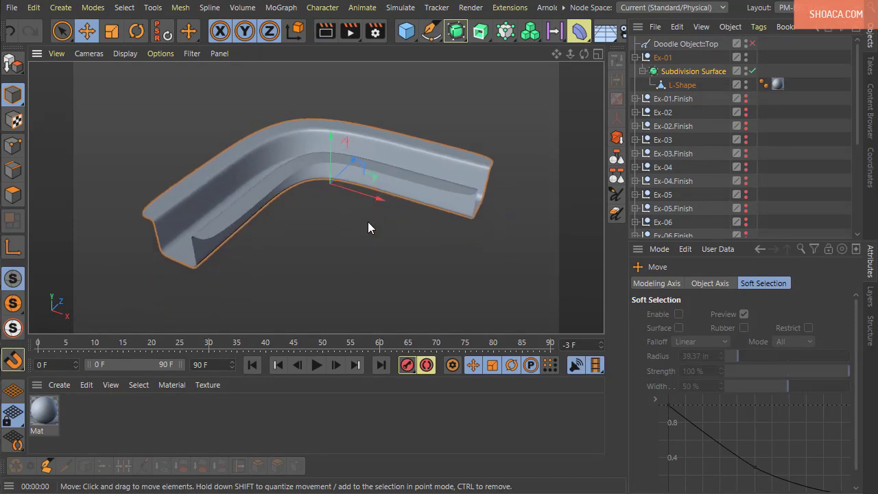
Add a Bend deformer under the L-Shape with a strength of 15° and an angle of 112°.
click(675, 85)
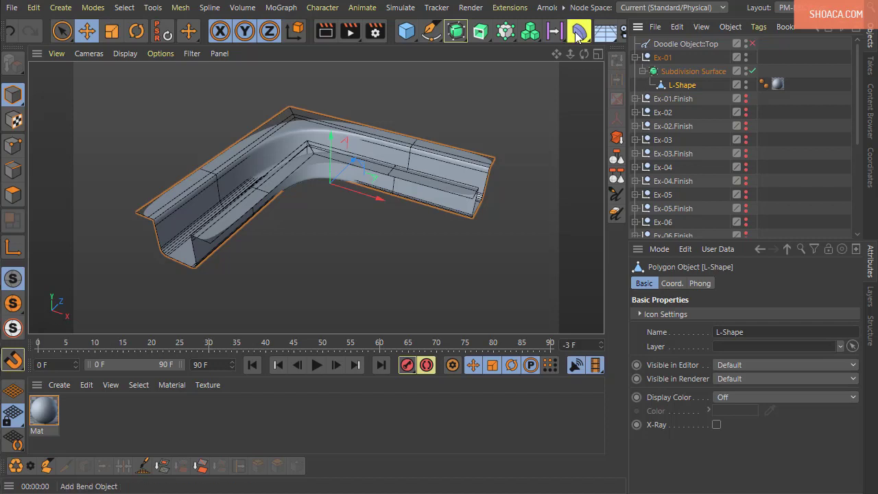
click(578, 36)
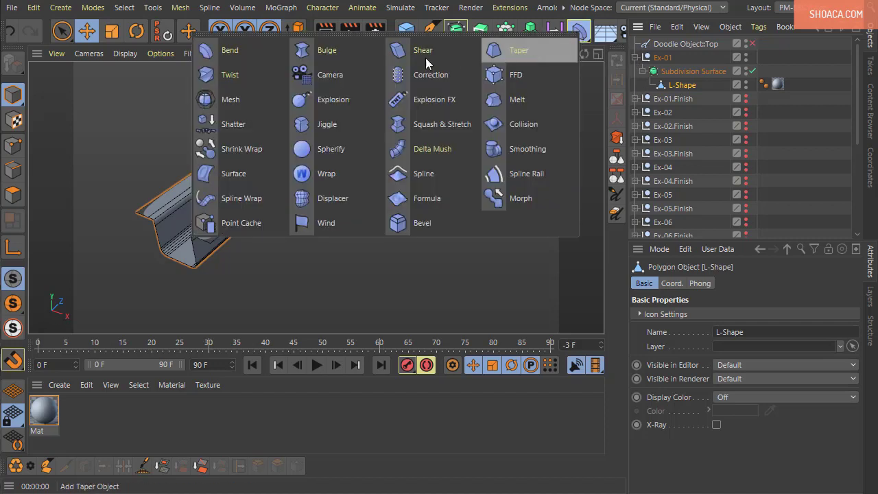
click(244, 56)
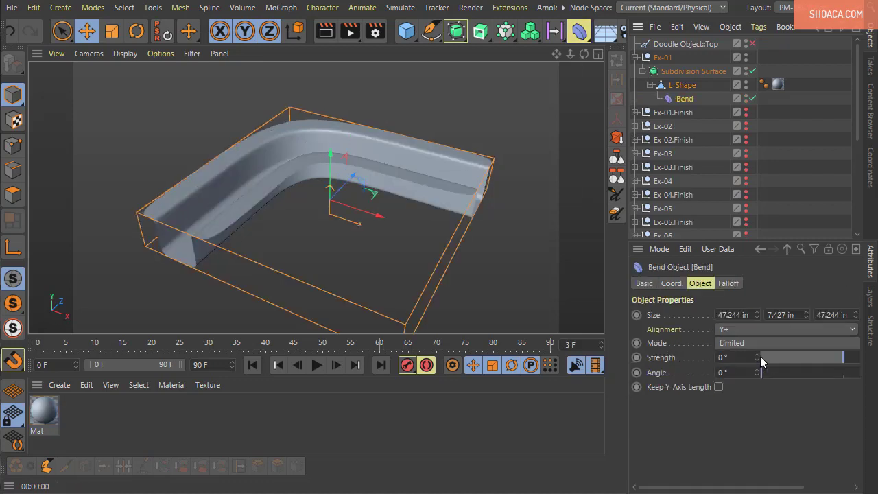
mouse_move(757, 356)
mouse_down()
mouse_move(768, 353)
mouse_move(757, 365)
mouse_move(756, 350)
mouse_up()
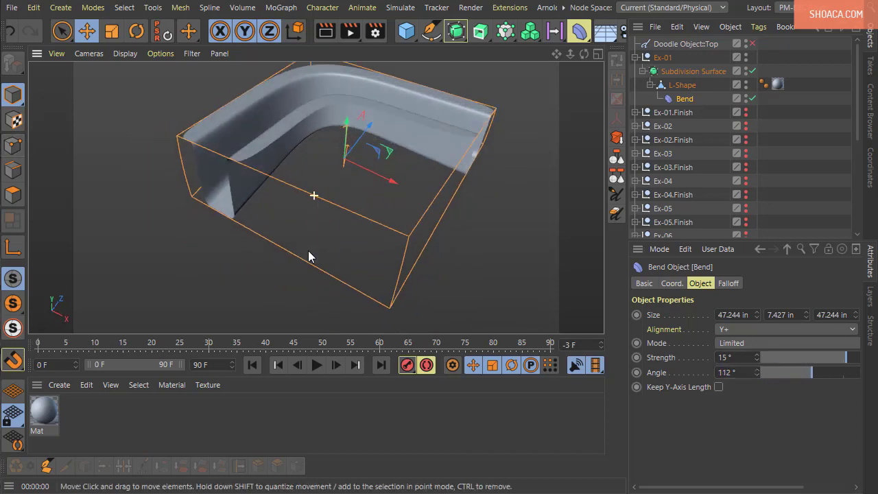
Rotate the Bend deformer freely to try different bending directions on the channel.
alt+drag(308, 256, 287, 268)
click(135, 31)
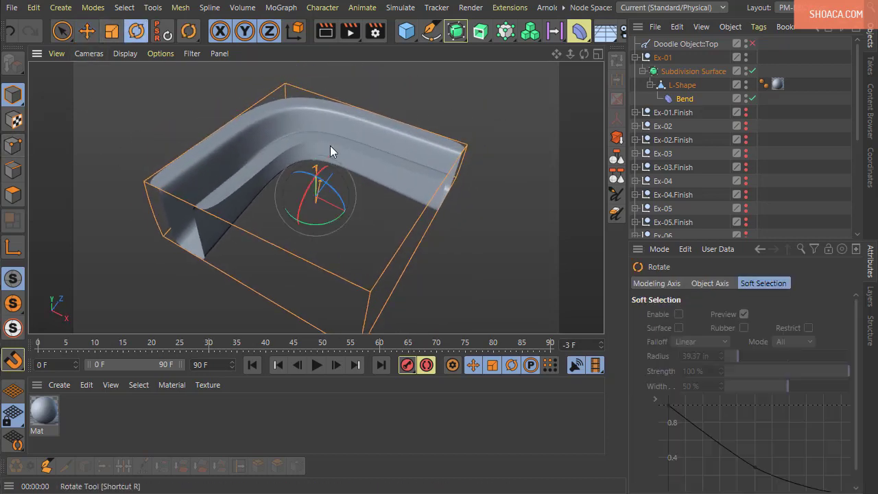
drag(320, 207, 296, 141)
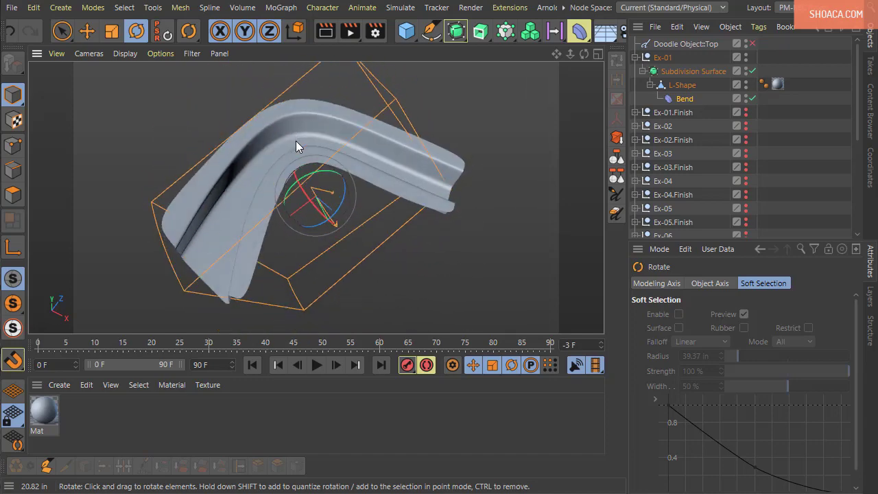
Delete the Bend deformer from the L-Shape.
click(683, 100)
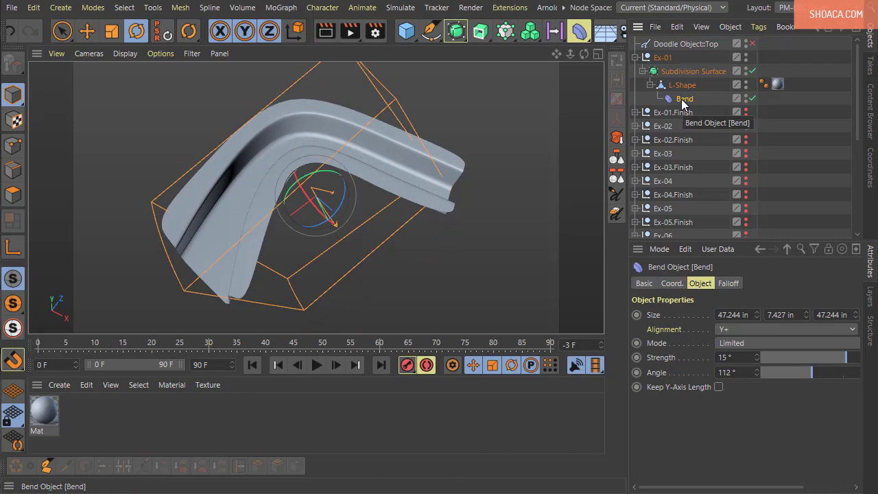
key(Delete)
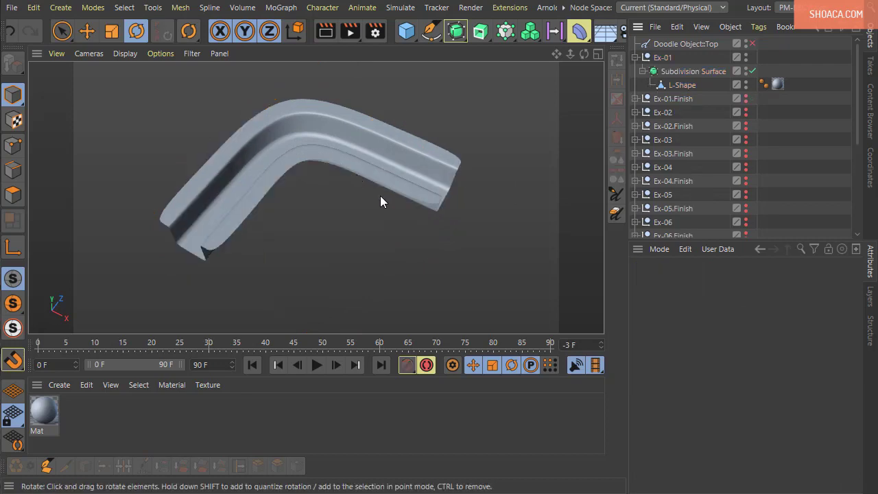
alt+drag(333, 229, 265, 218)
scroll(287, 206, up, 3)
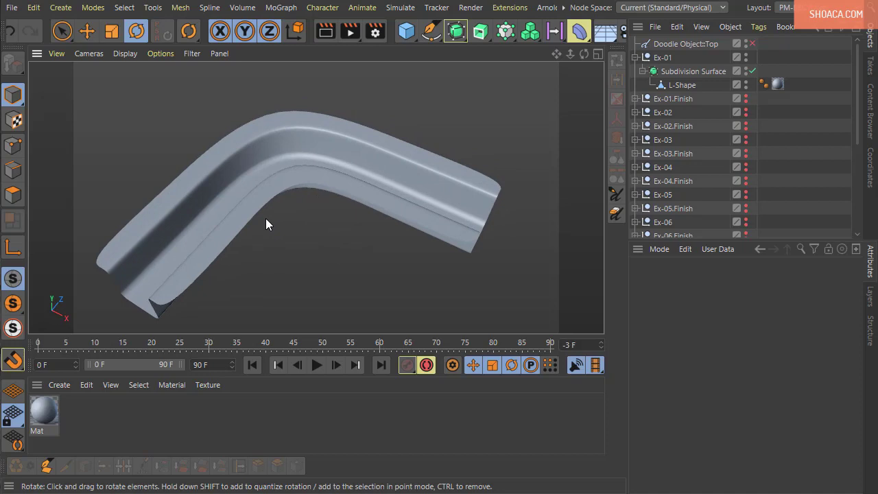